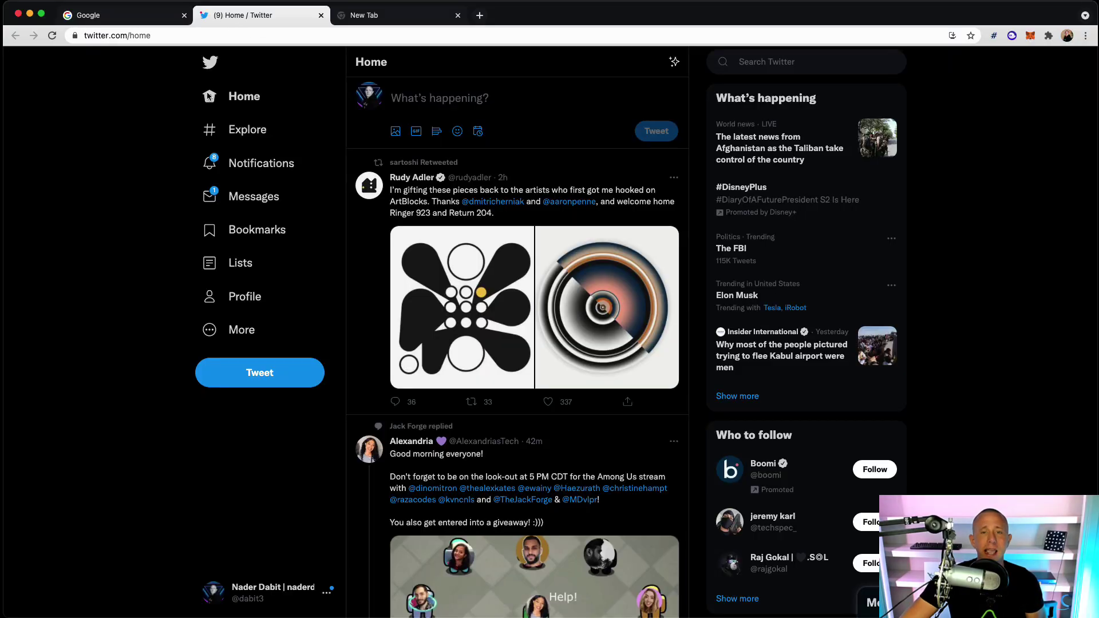
Open your Twitter profile and highlight the .eth name in your display name
left_click(236, 296)
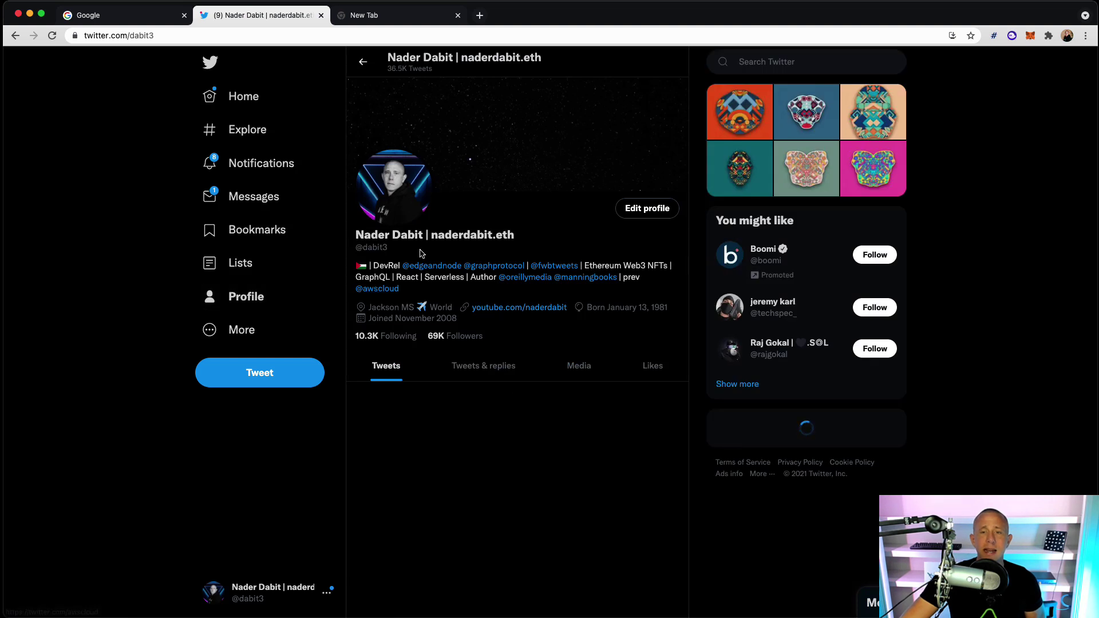
left_click_drag(433, 241, 528, 245)
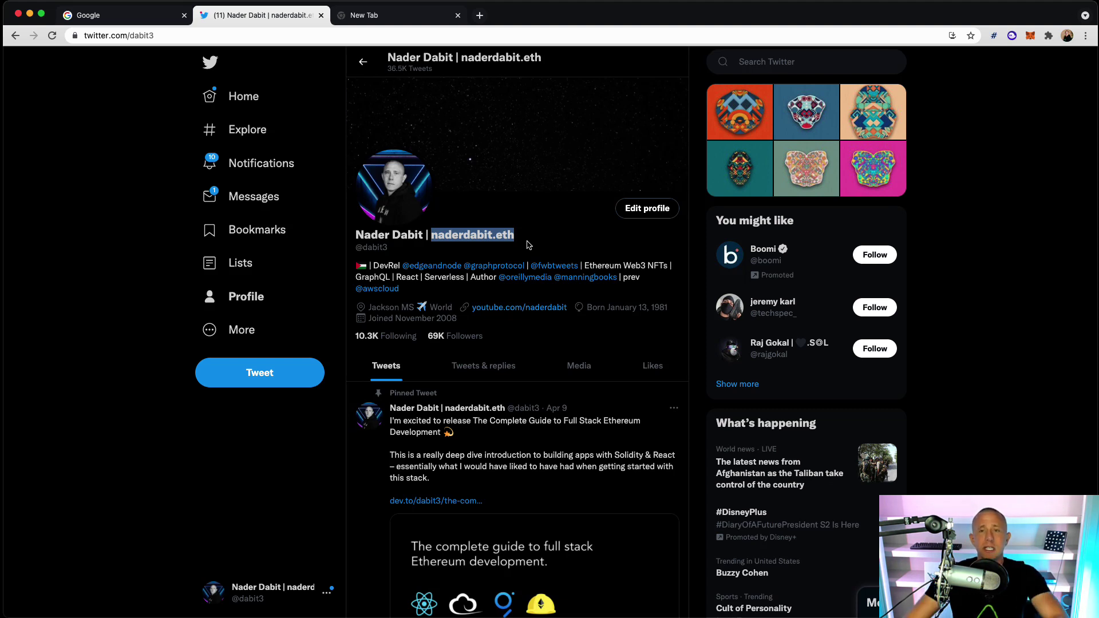
Load the Rainbow profile for your .eth name in a new tab and highlight the name in the URL
left_click(479, 17)
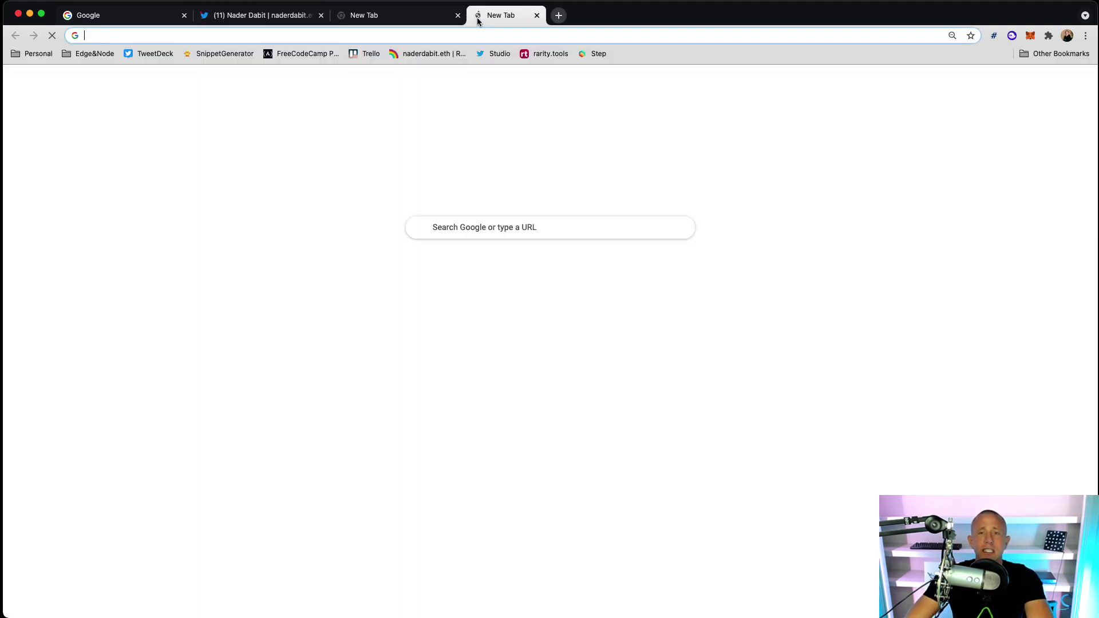
type("rainbow.me/naderdabit.eth")
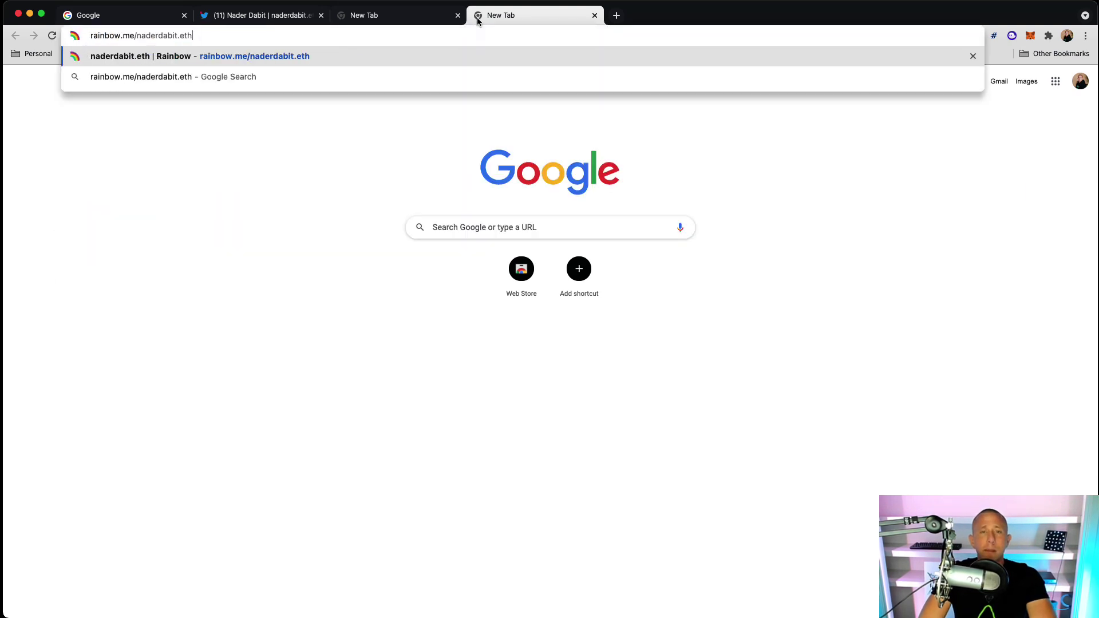
key("Return")
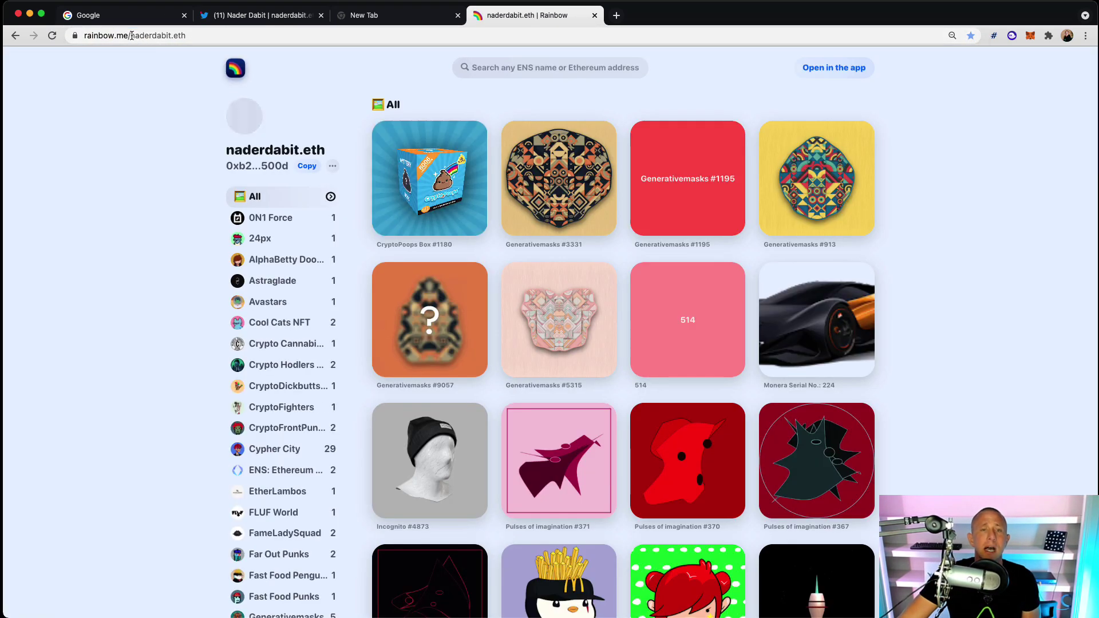
left_click_drag(144, 36, 243, 34)
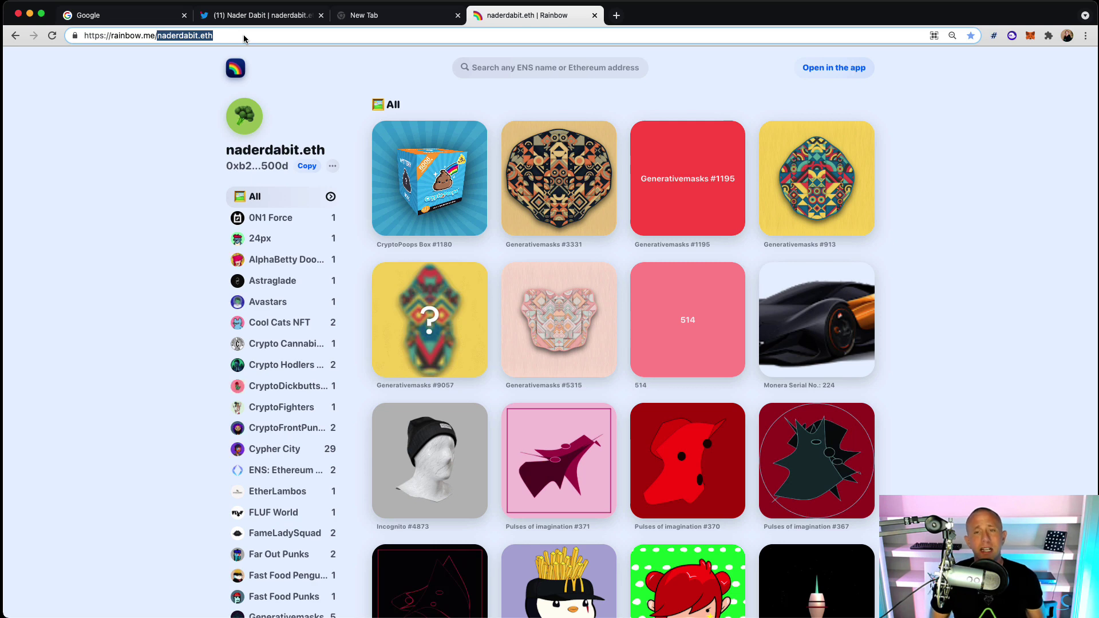
Look up your .eth name on etherscan.io in a new tab
left_click(616, 16)
type("eth")
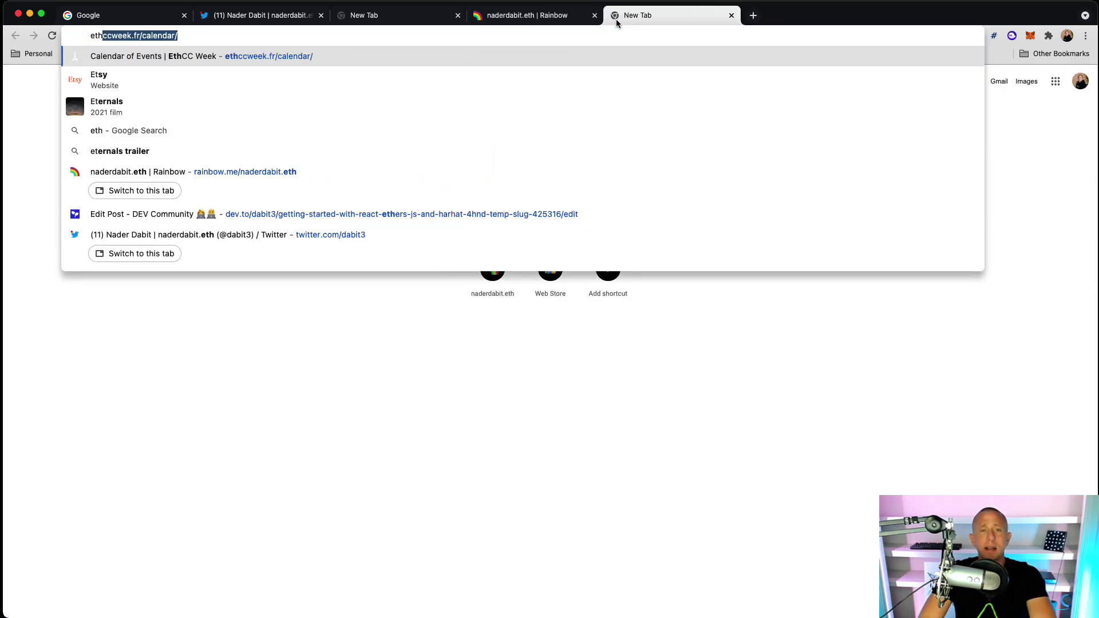
type("erscan.")
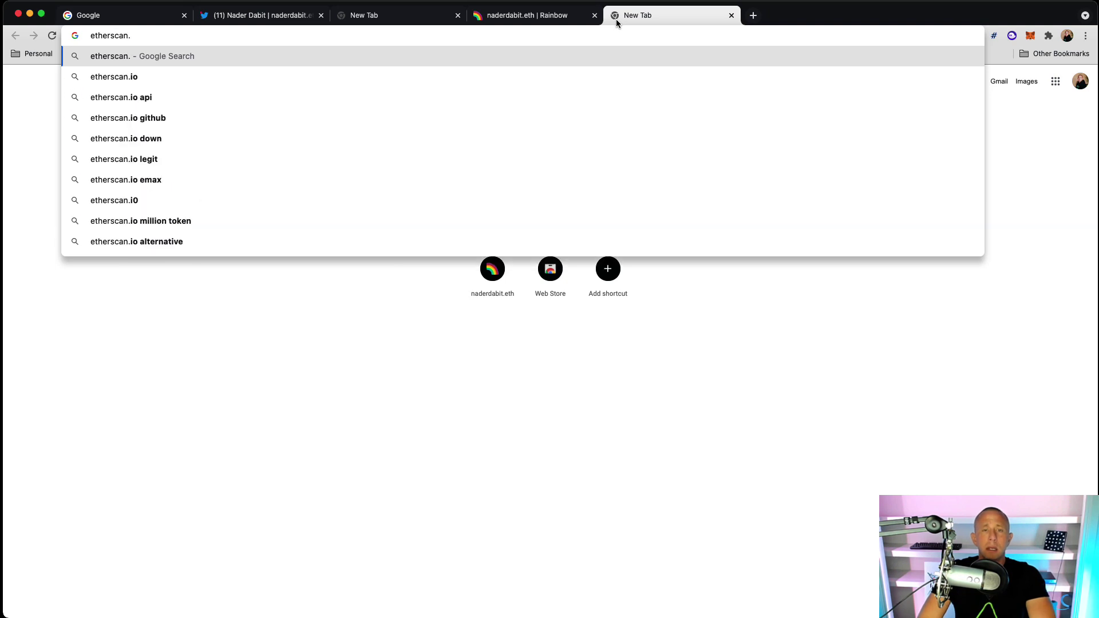
type("io")
key("Return")
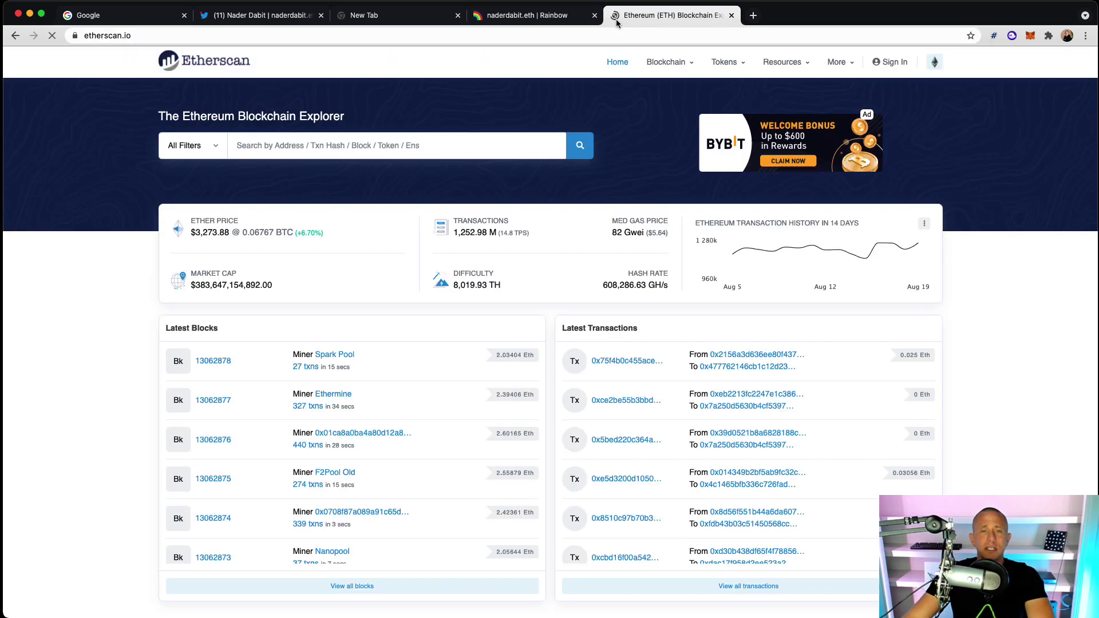
left_click(328, 147)
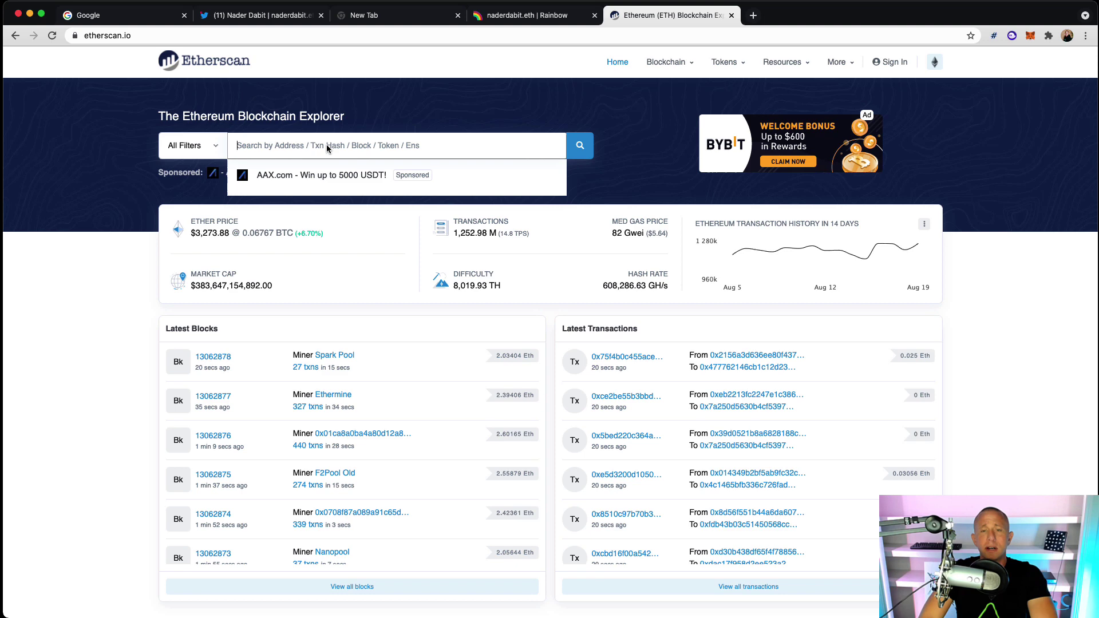
type("naderna")
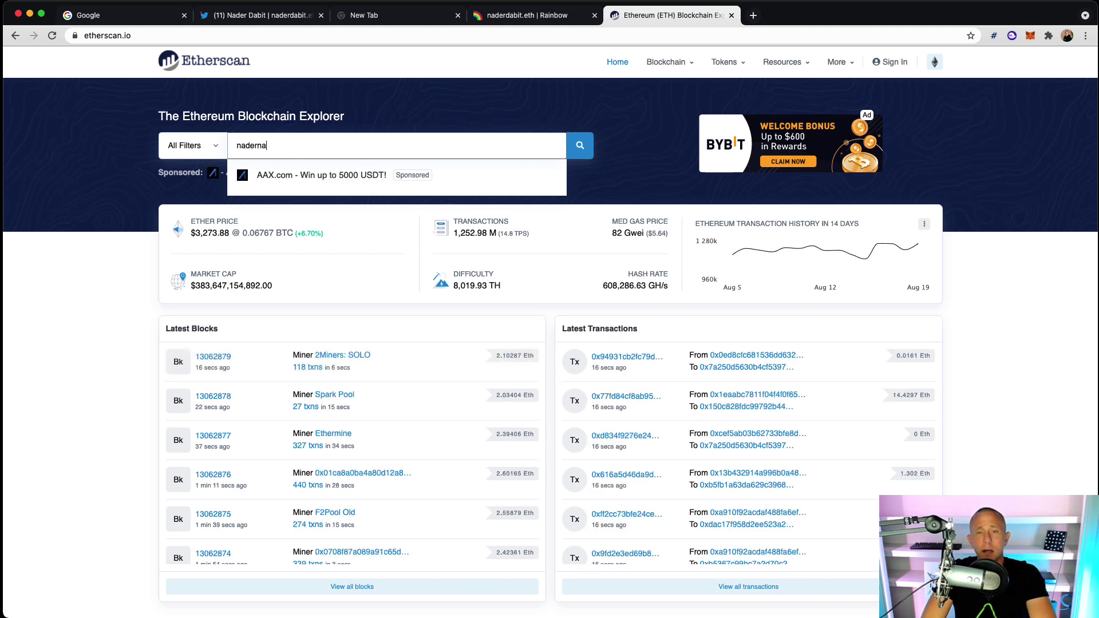
key("BackSpace")
key("BackSpace")
type("dabit.eth")
key("Return")
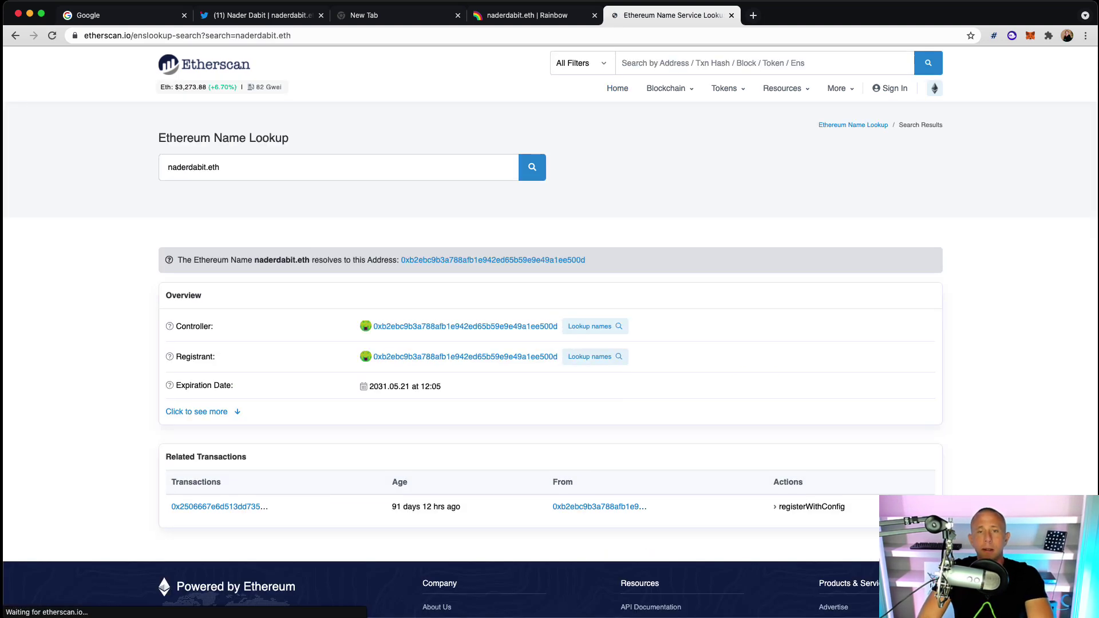
Open the resolved controller address and browse its transactions, internal and Erc20 transfer lists
left_click(430, 327)
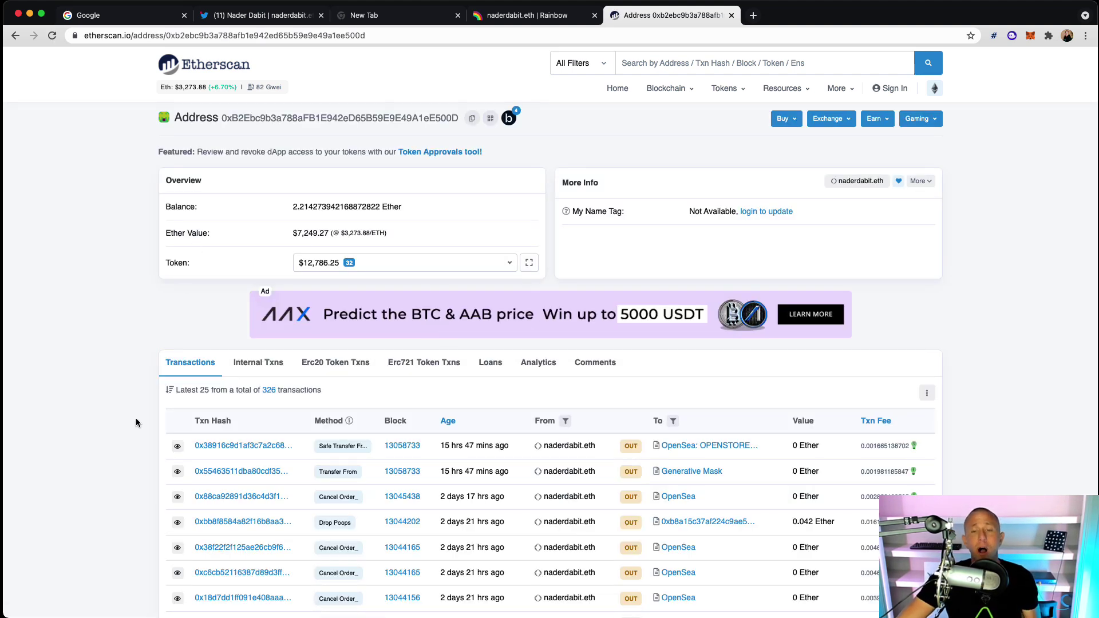
scroll(109, 435, "down", 2)
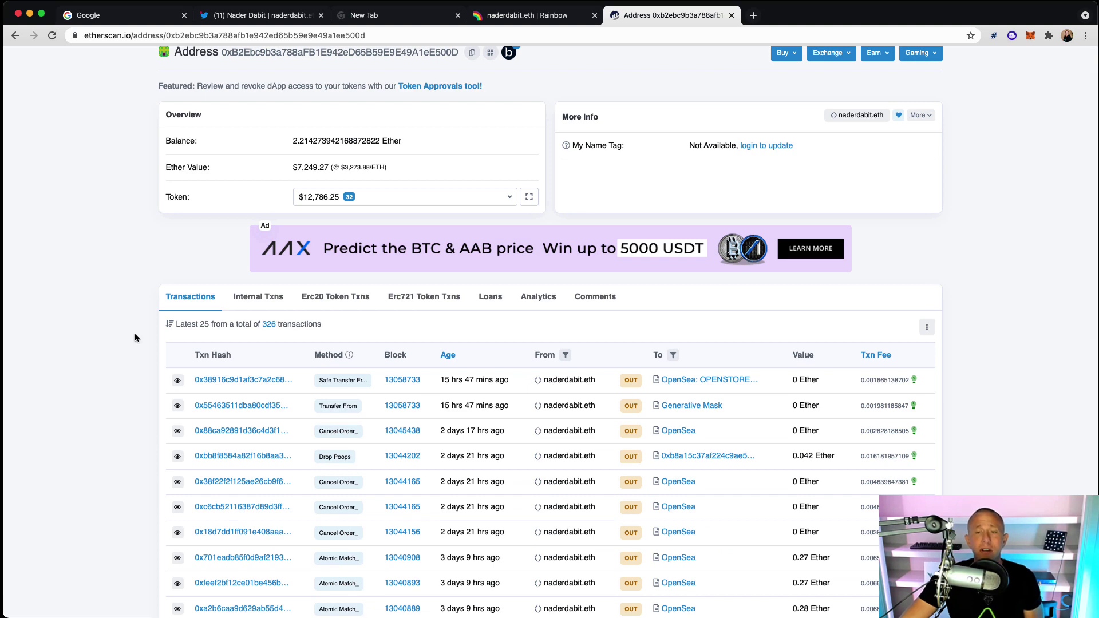
scroll(135, 335, "up", 2)
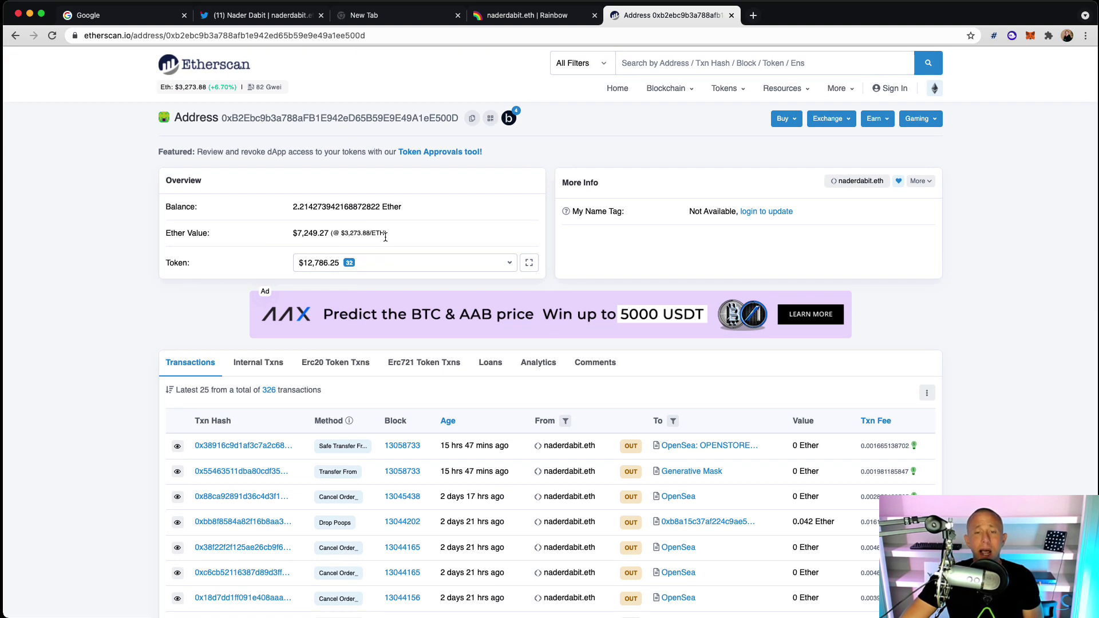
left_click(252, 367)
left_click(319, 363)
left_click(184, 365)
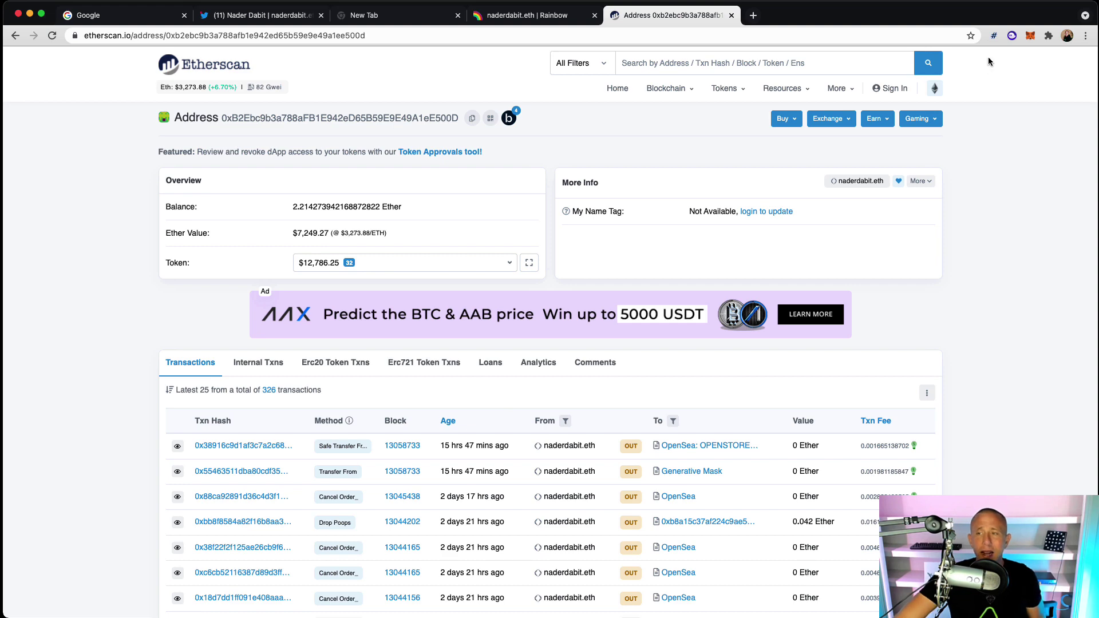
left_click(521, 14)
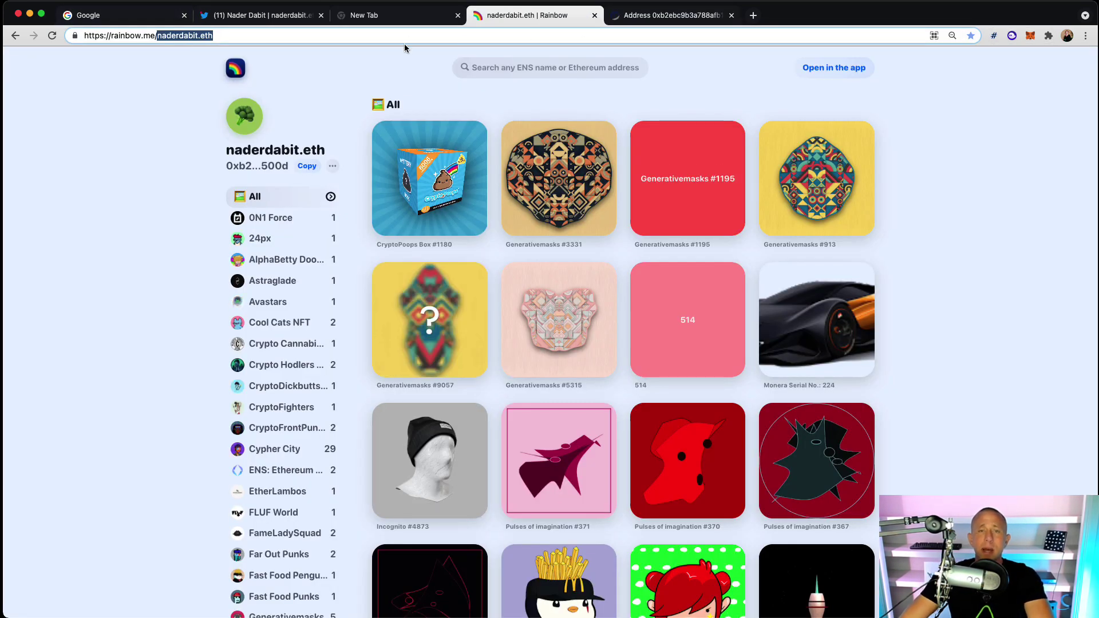
Search Twitter for 'ens domain' and select another user's .eth name from the results
left_click(237, 16)
left_click(768, 70)
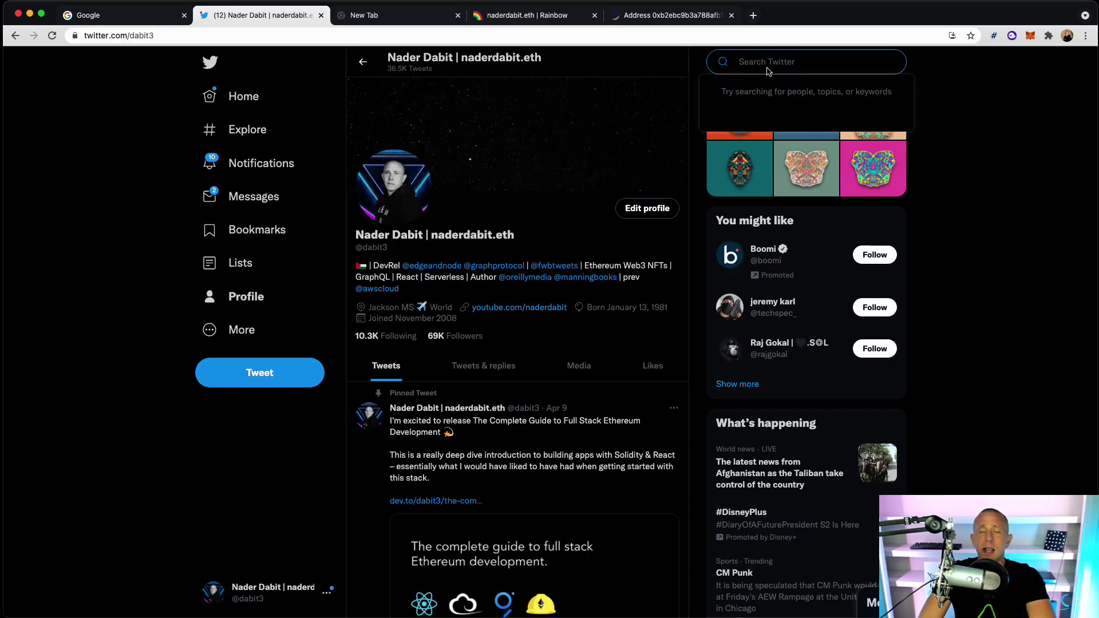
type("en")
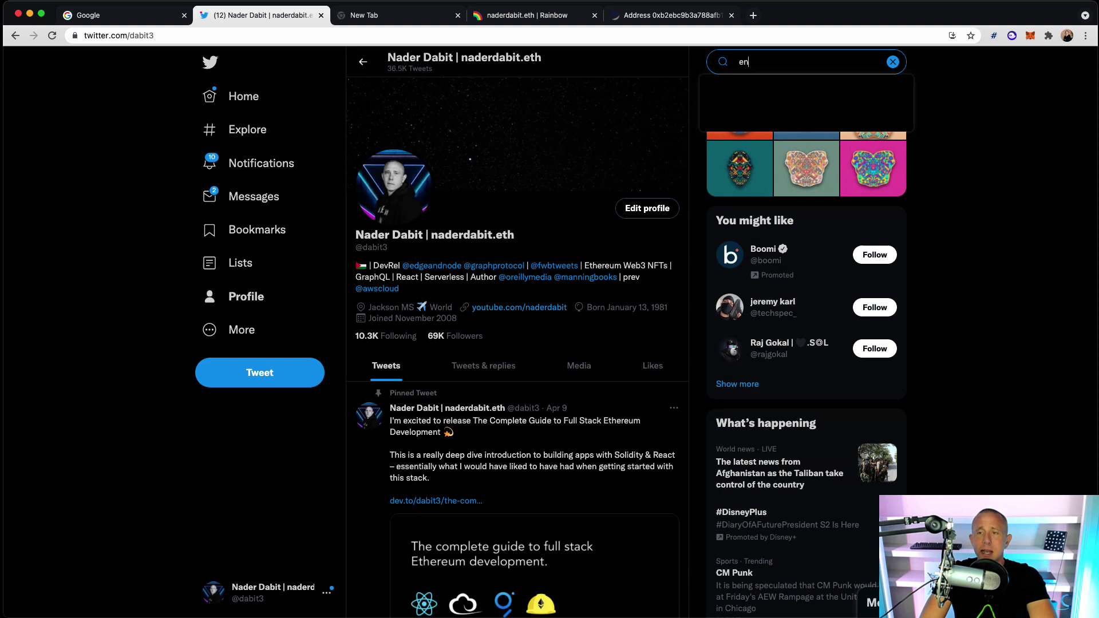
type("s d")
key("BackSpace")
type("s domain")
key("Return")
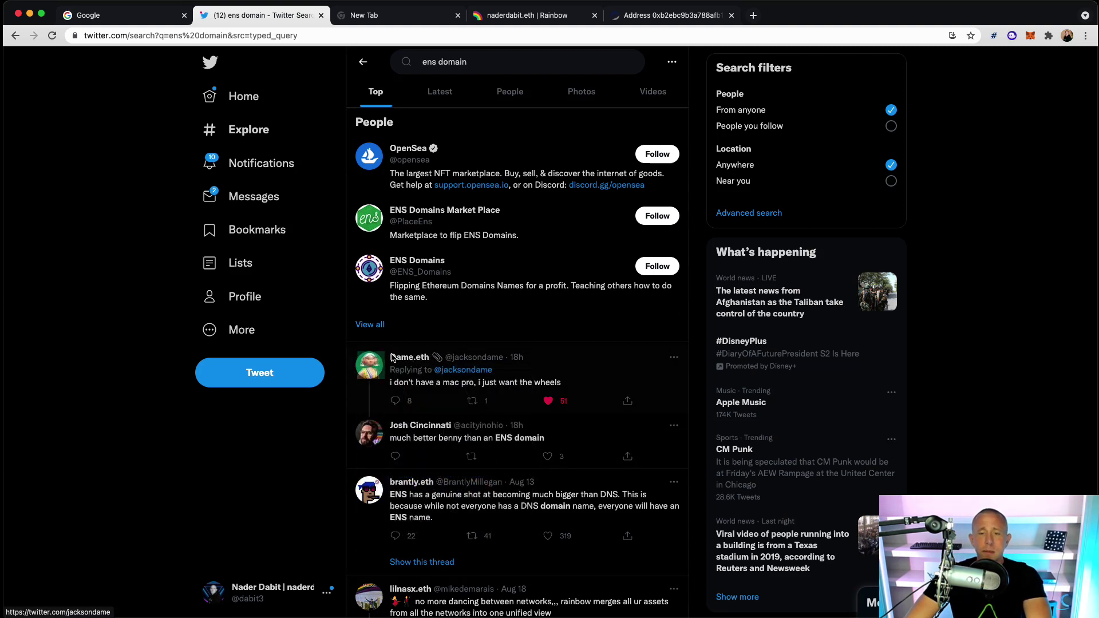
left_click_drag(390, 357, 428, 357)
key("super+c")
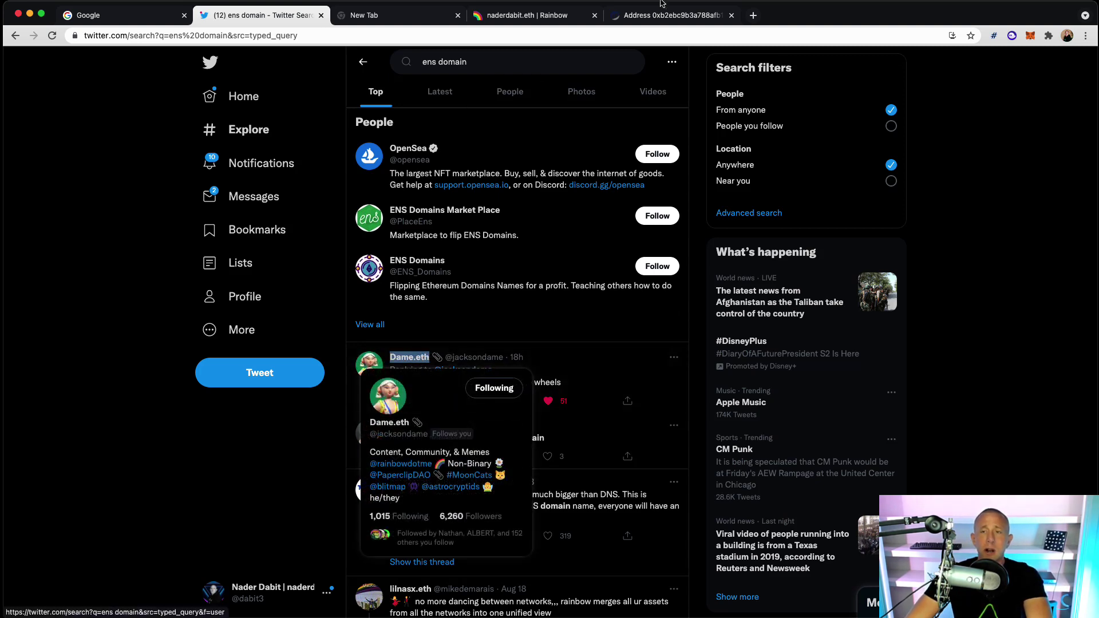
left_click(650, 15)
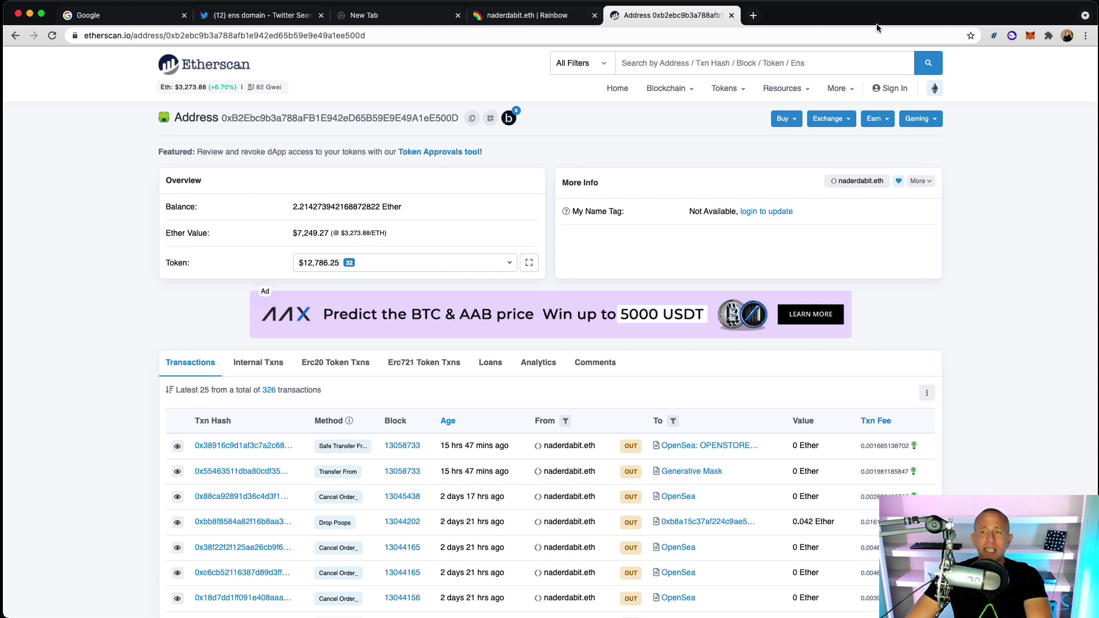
Start a MetaMask send with the pasted .eth name resolved as the recipient address
left_click(395, 15)
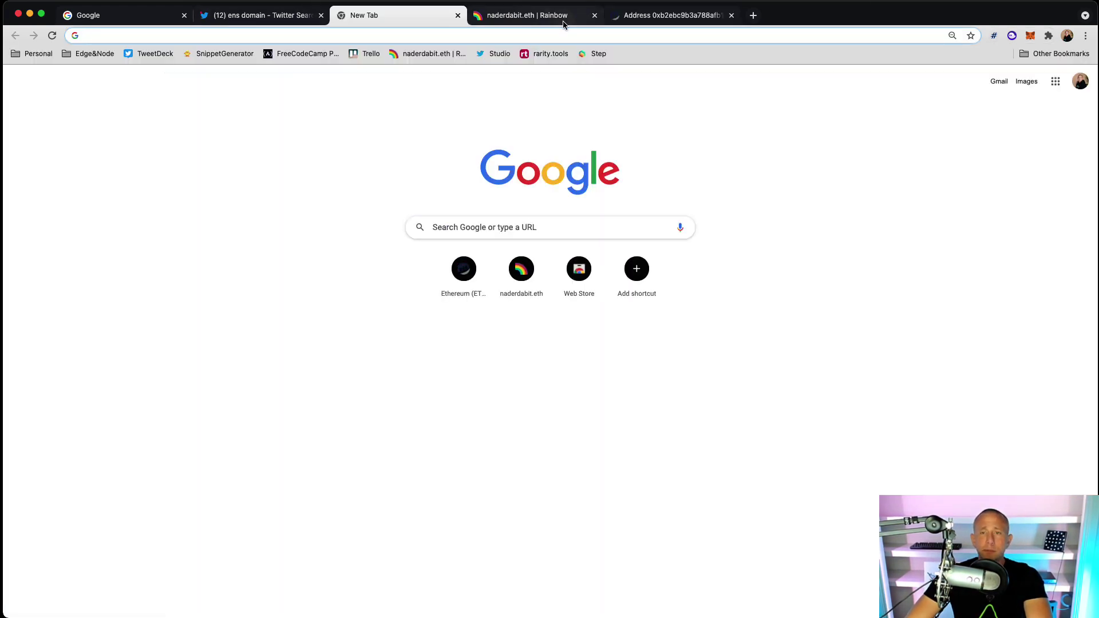
left_click(304, 17)
left_click(1031, 35)
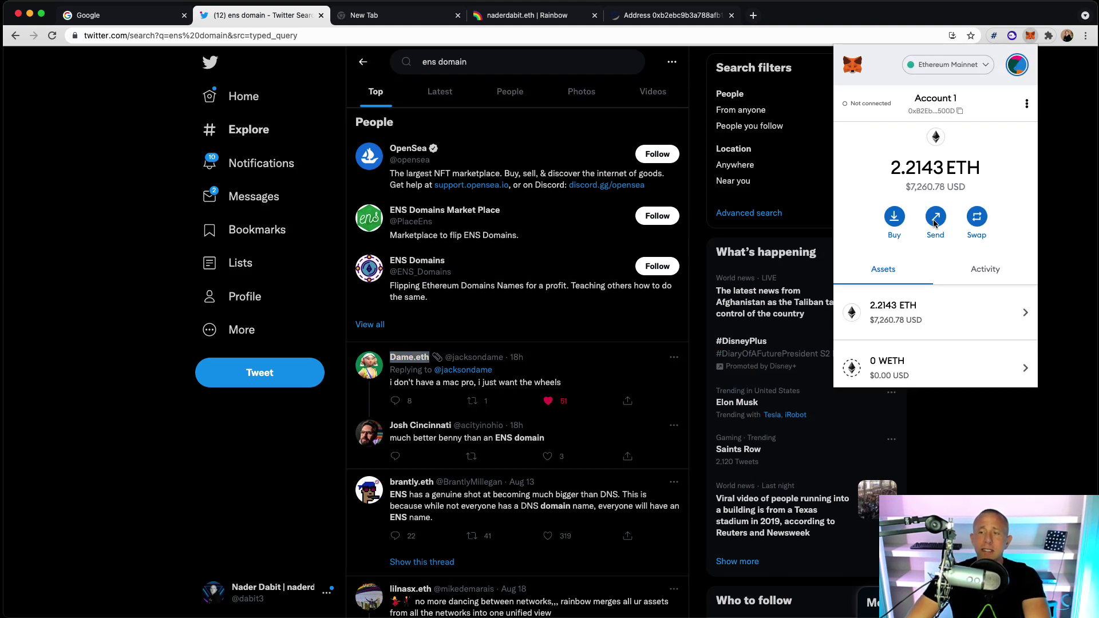
left_click(936, 220)
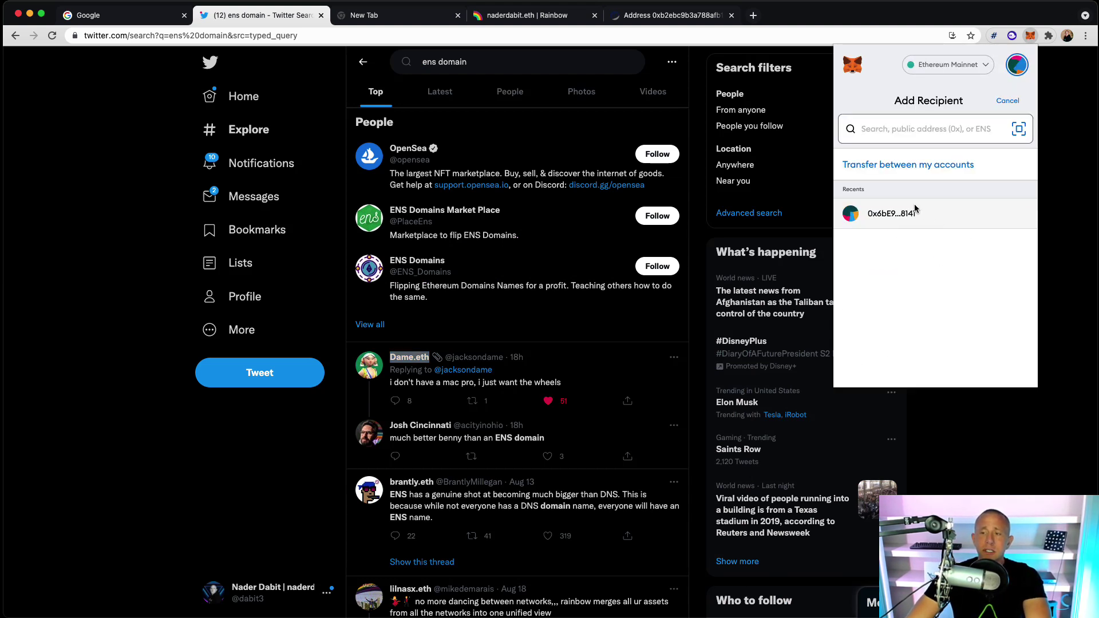
key("super+v")
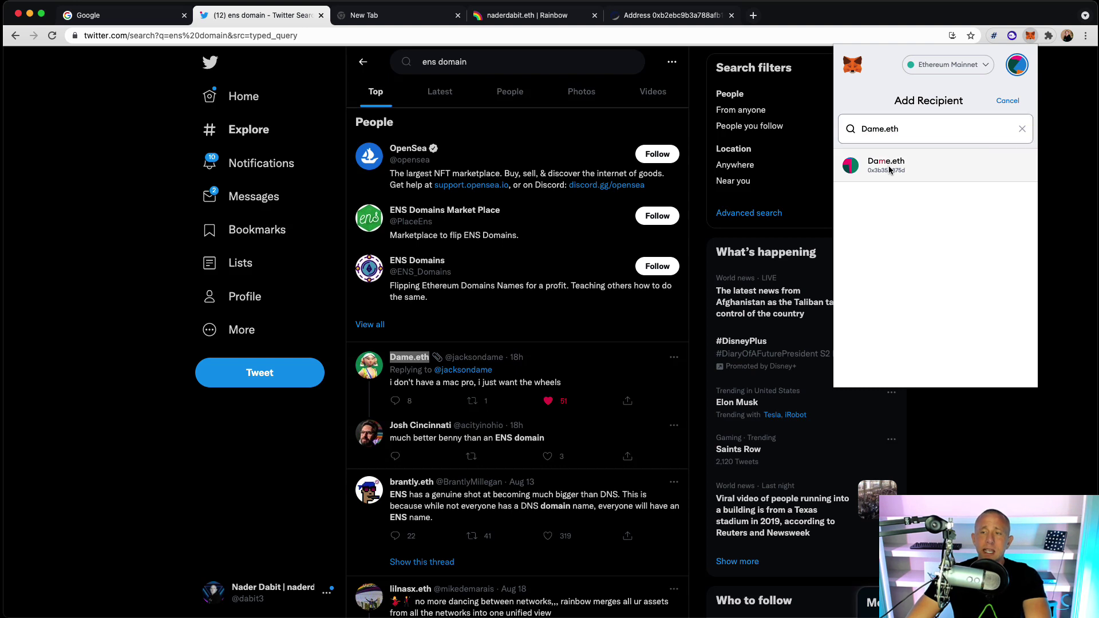
left_click(896, 161)
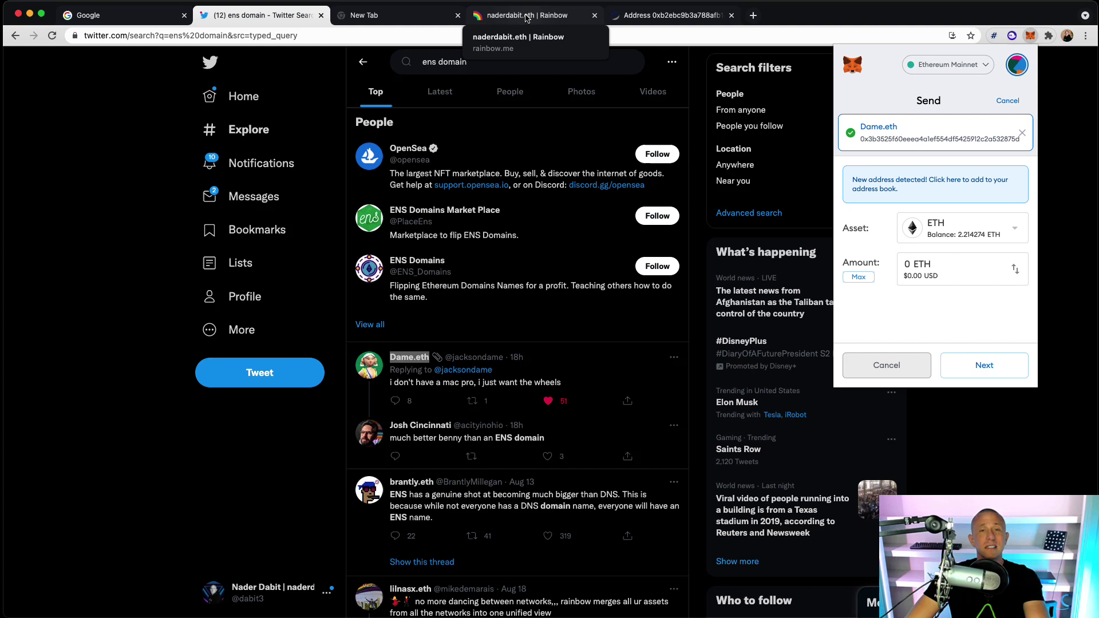
Open the CryptoPoops Box #1180 NFT from the Rainbow gallery and start a transfer
left_click(527, 16)
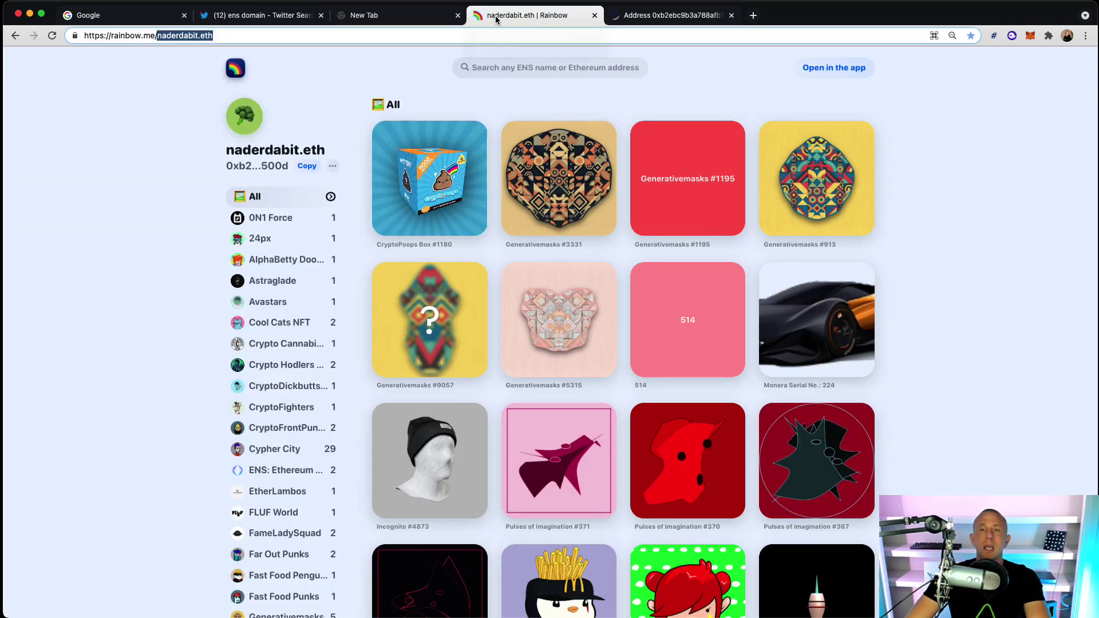
left_click(478, 226)
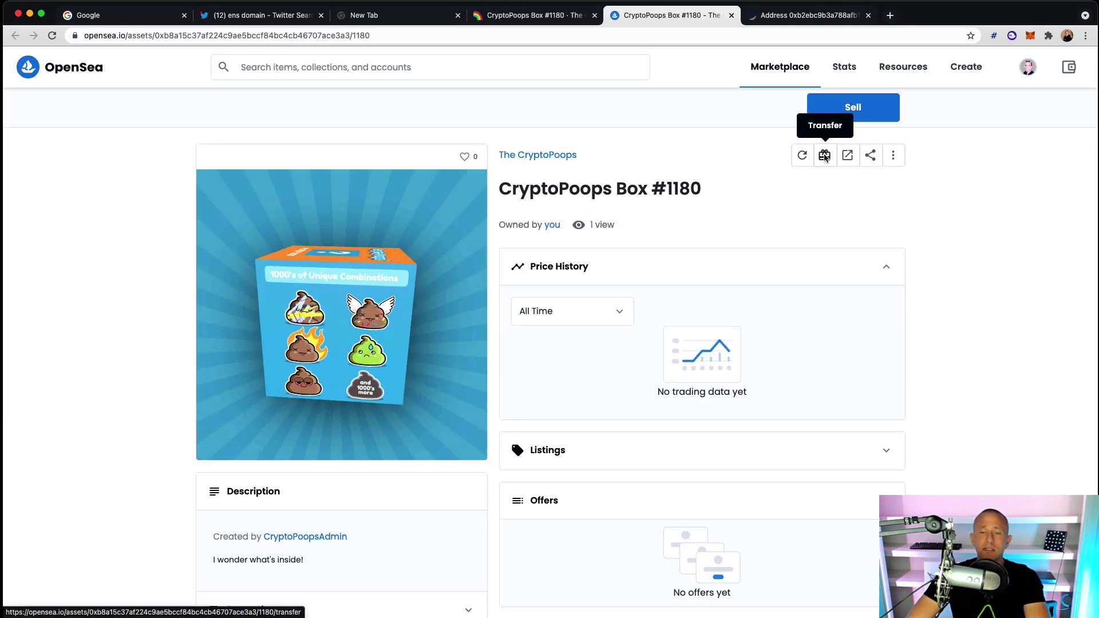
left_click(824, 155)
Enter the recipient's .eth name with a lowercase first letter so it resolves to their wallet
left_click(466, 326)
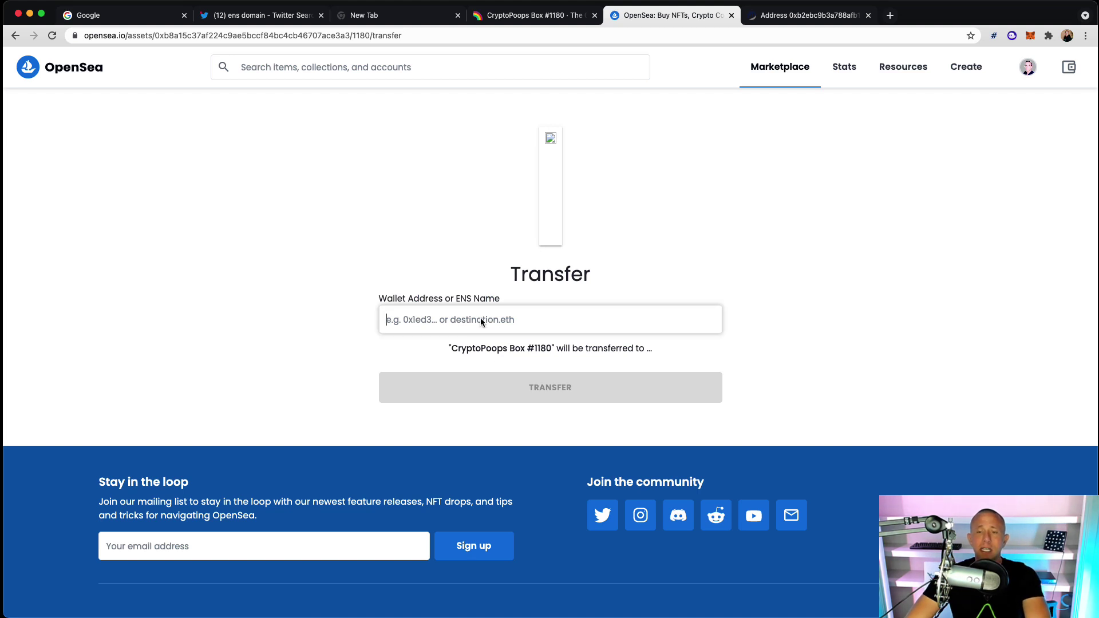
type("Dame.eth")
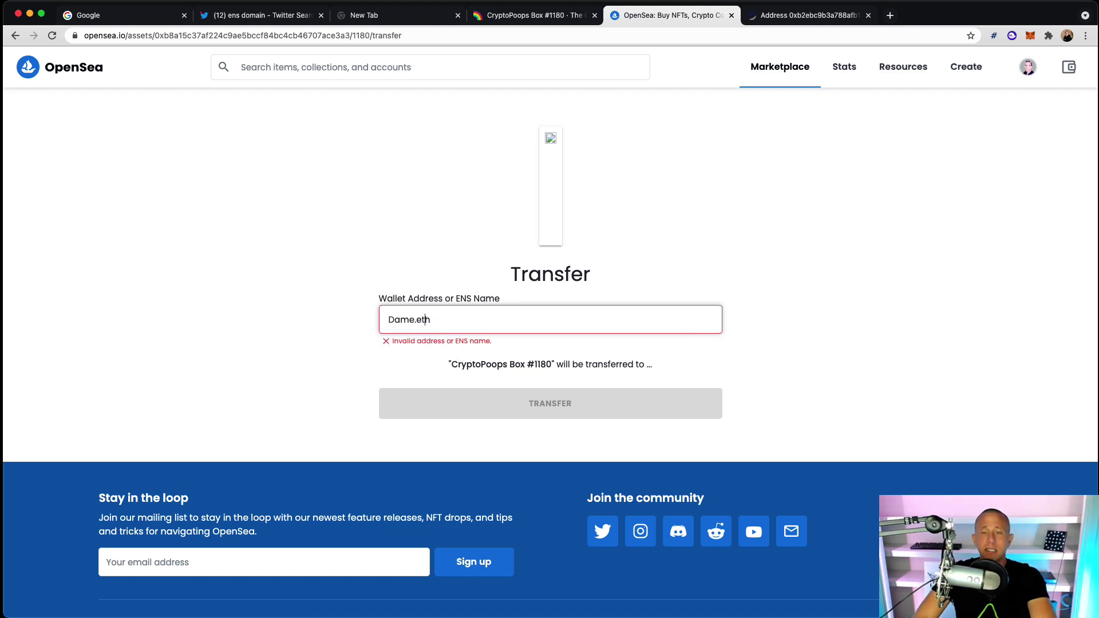
key("BackSpace")
type("d")
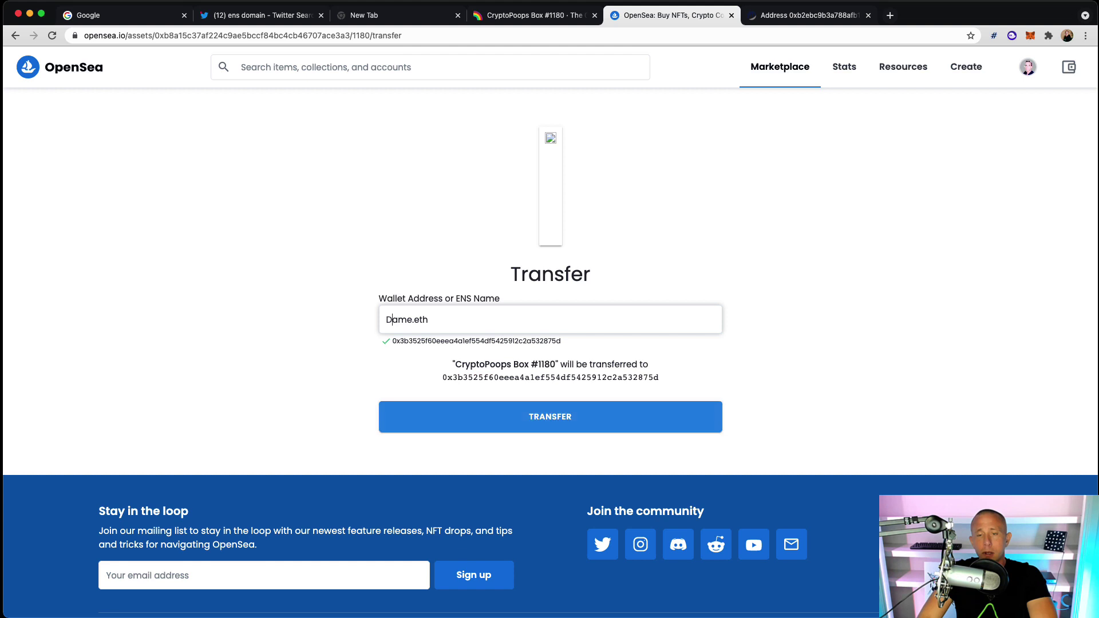
key("BackSpace")
type("d")
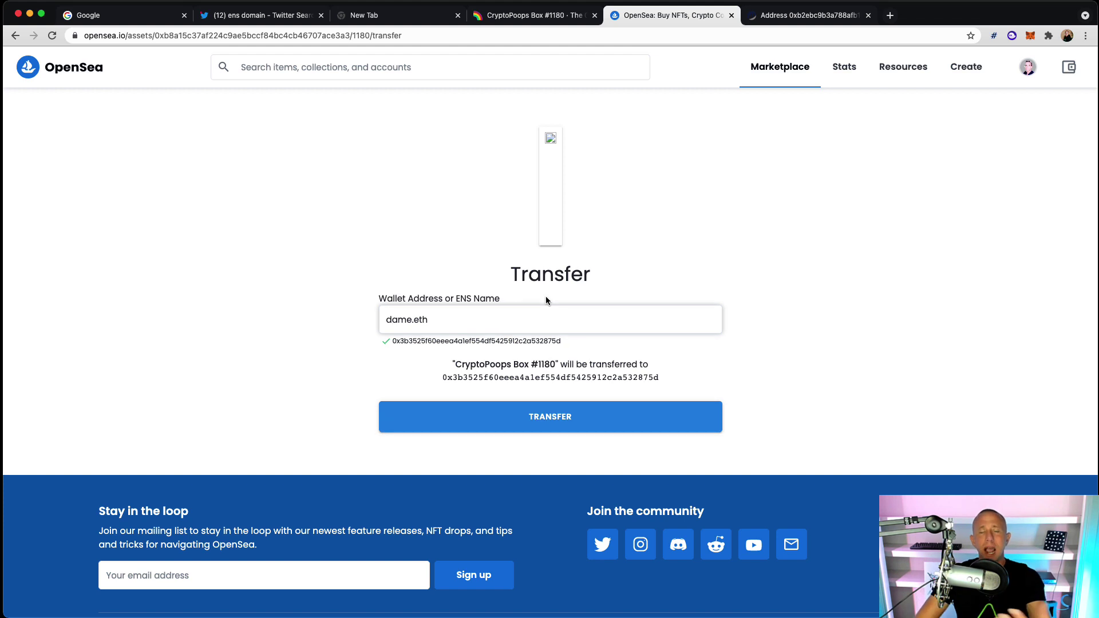
left_click(630, 33)
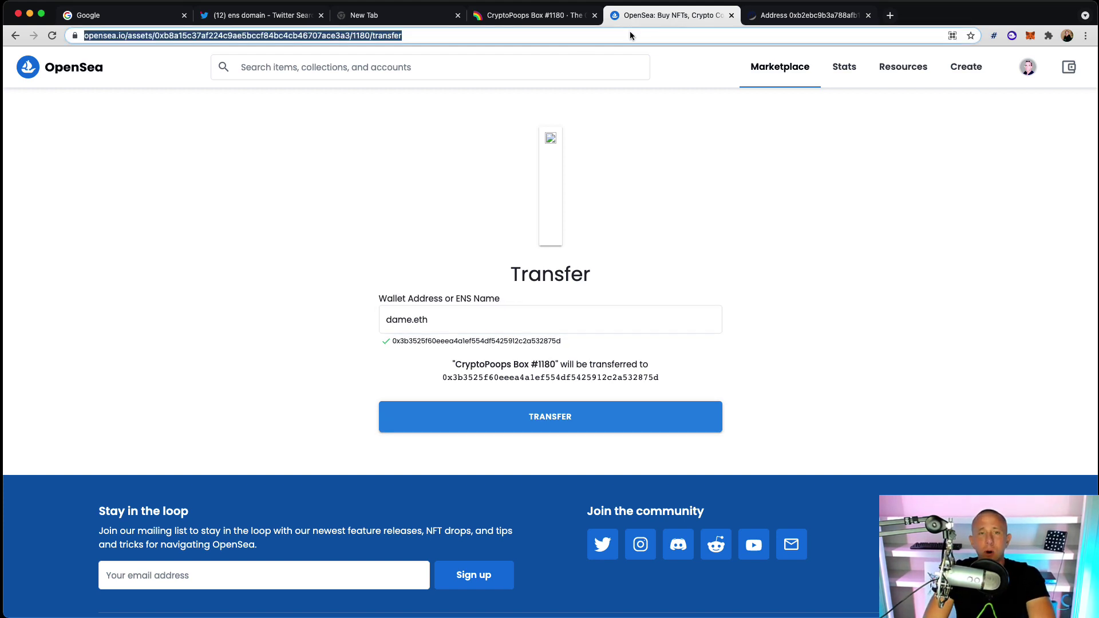
Search Google for 'ens domains', open the ENS website, and move its tab after Google
type("ens")
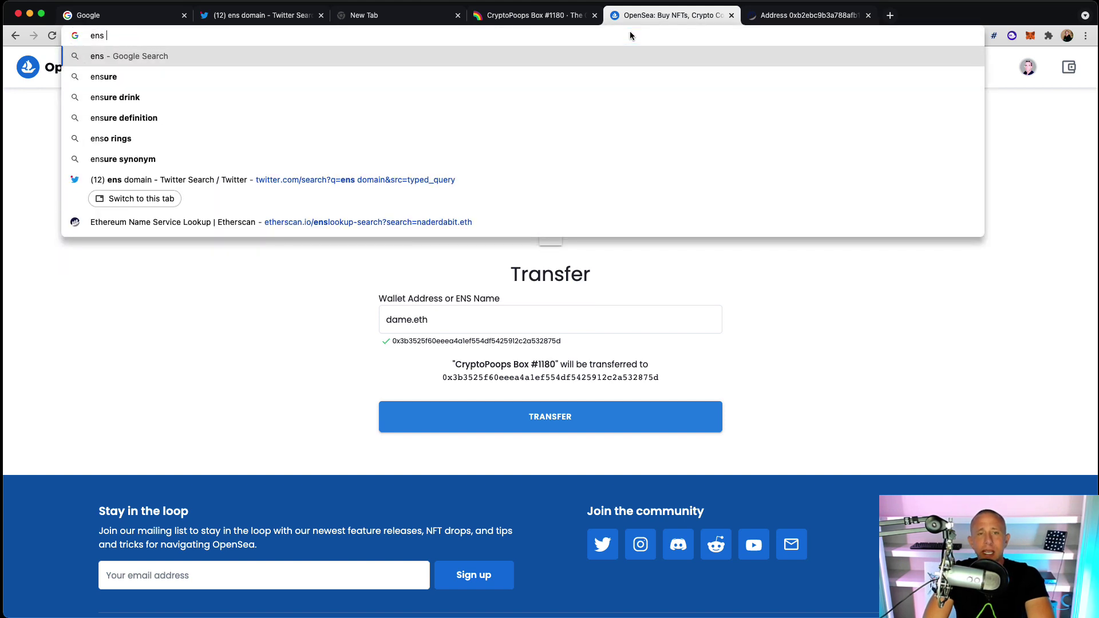
type(" domains")
key("Return")
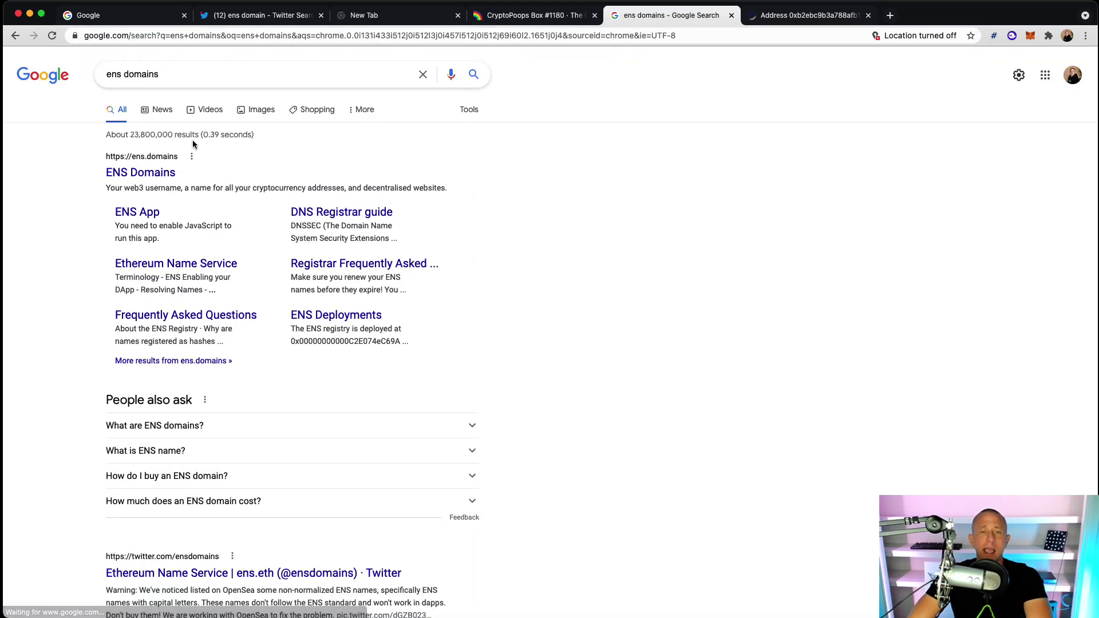
left_click(121, 172)
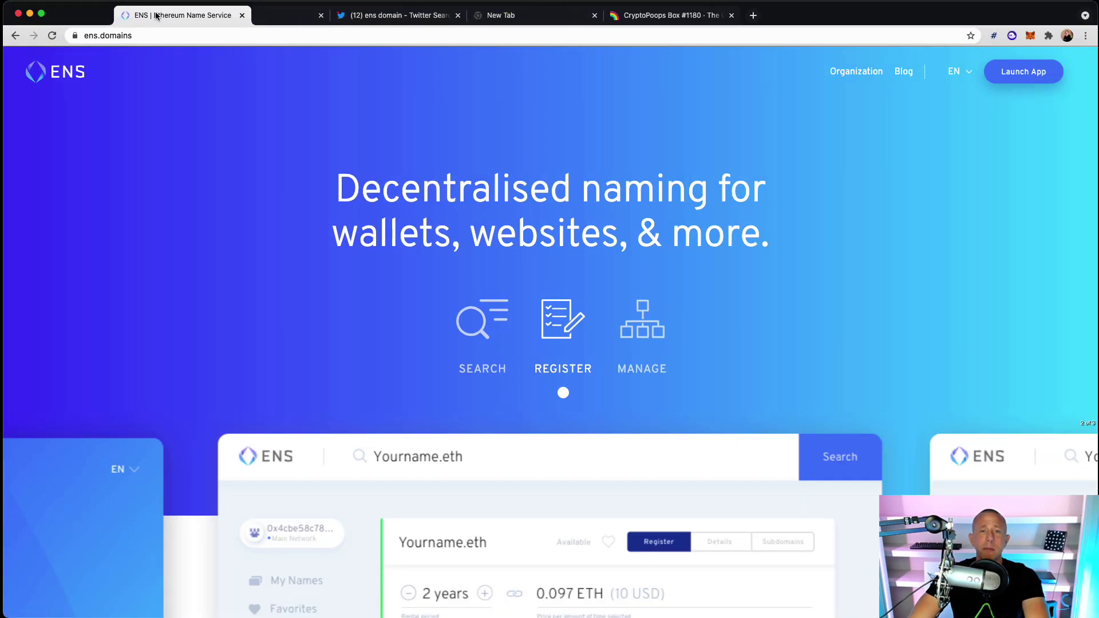
left_click_drag(94, 20, 188, 23)
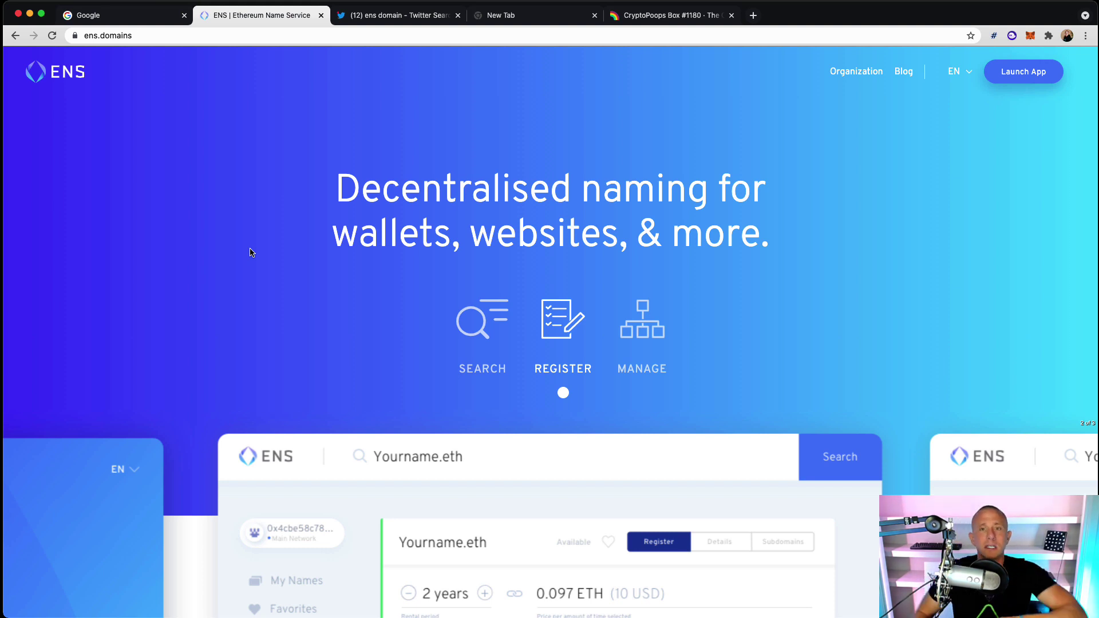
Launch the ENS App and search 'howtoethereum', finding howtoethereum.eth listed as Available
left_click(1029, 69)
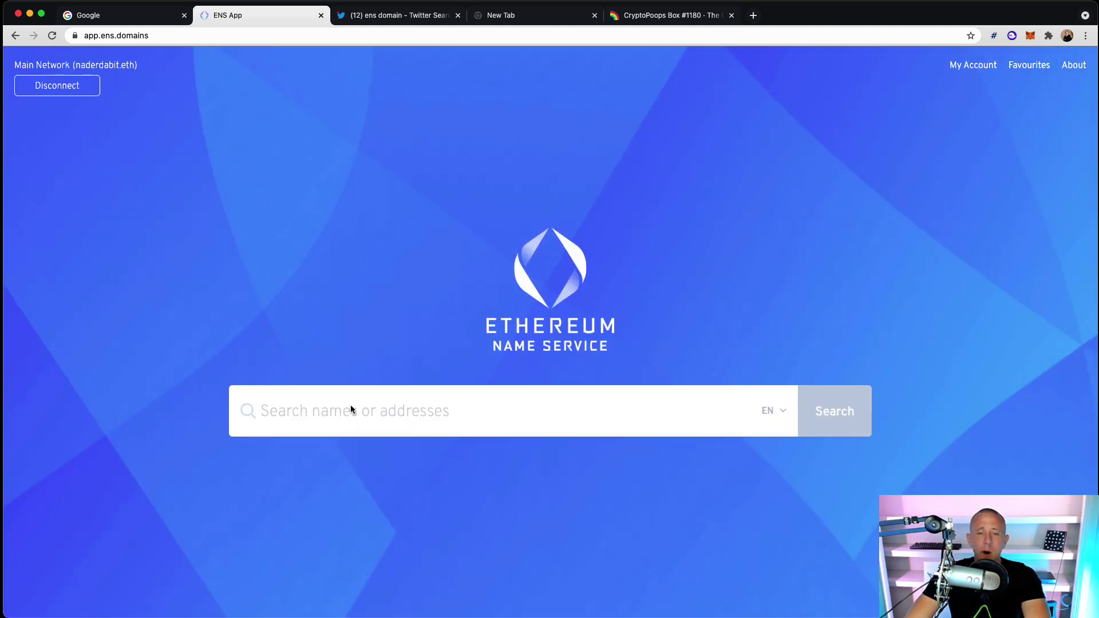
type("jop")
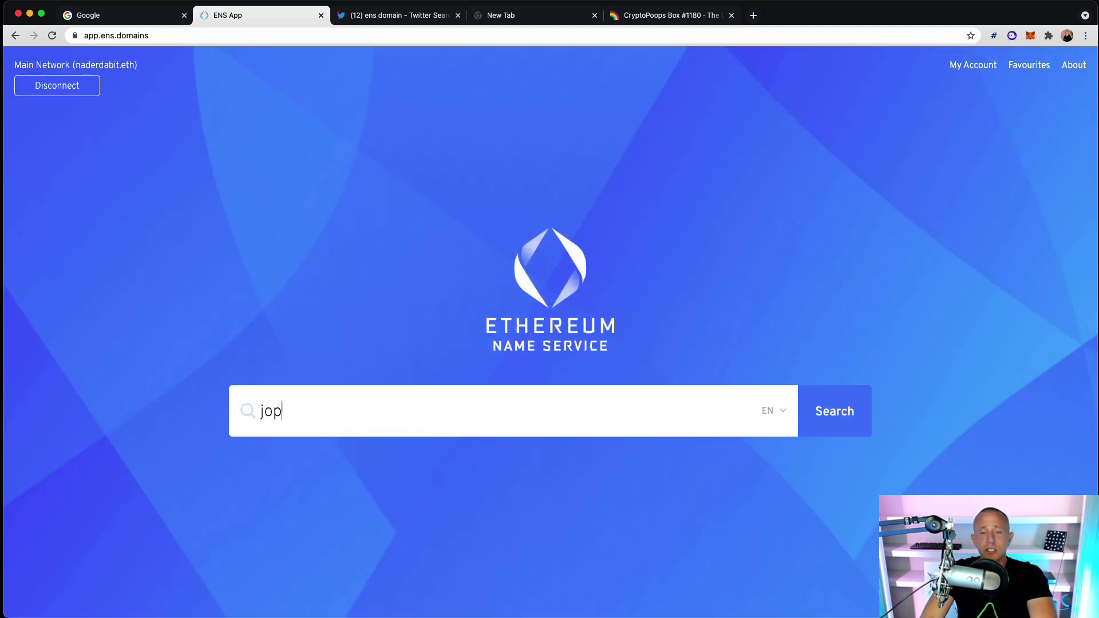
type("w")
key("super+a")
type("howto eth")
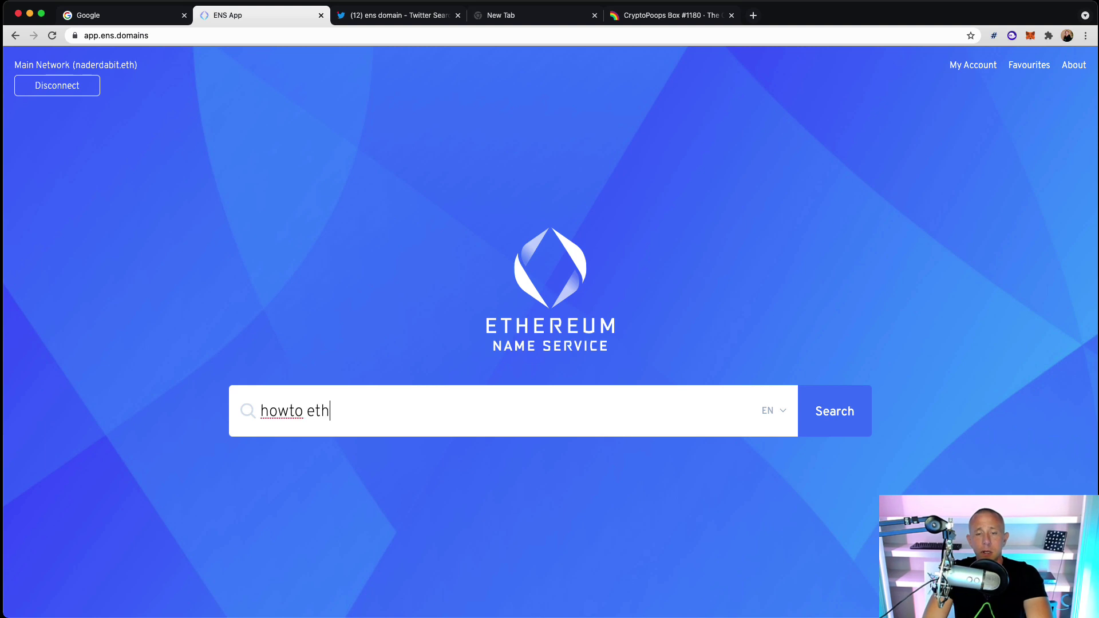
type("ereum")
key("BackSpace")
key("BackSpace")
key("BackSpace")
key("BackSpace")
key("BackSpace")
key("BackSpace")
key("BackSpace")
key("BackSpace")
key("BackSpace")
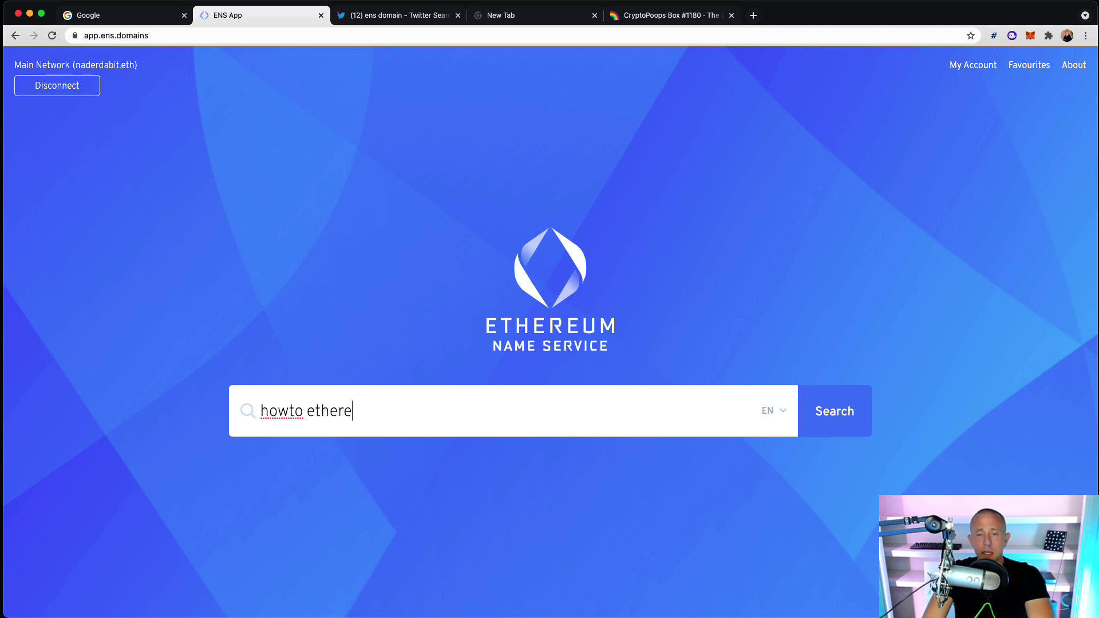
type("ethe")
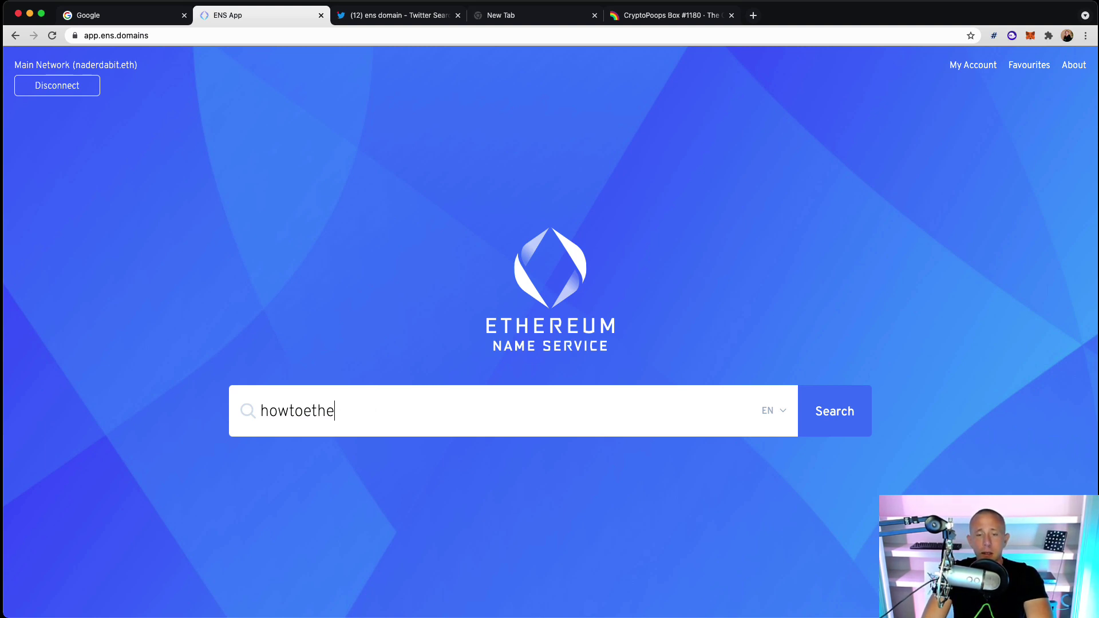
type("rum")
key("BackSpace")
key("BackSpace")
key("BackSpace")
type("reum")
key("Return")
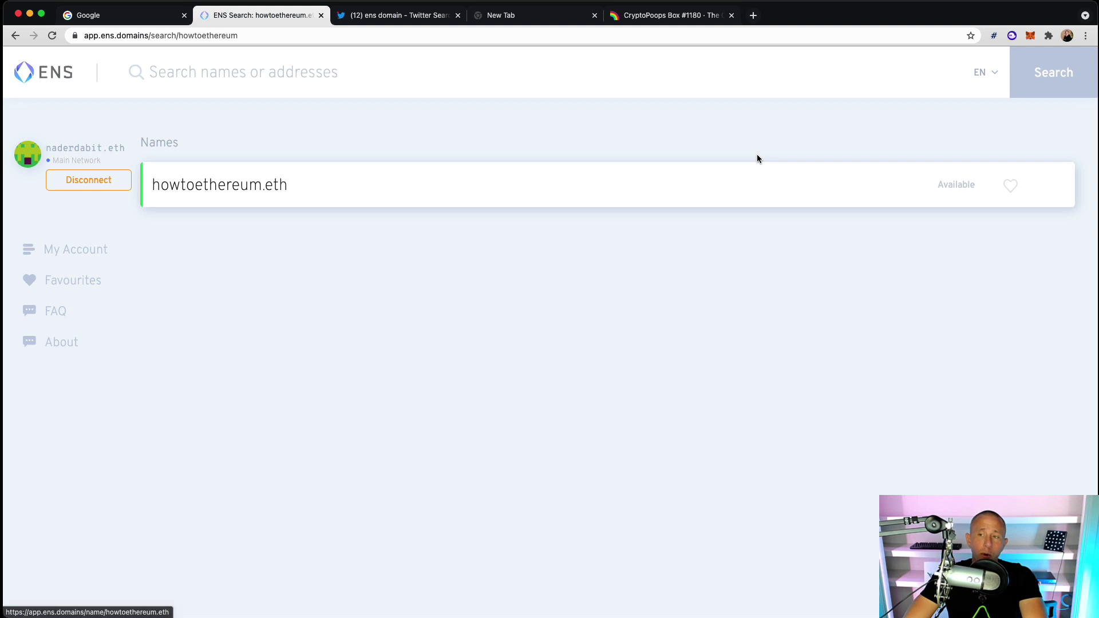
Register howtoethereum.eth, approving both the commit and registration transactions in MetaMask
left_click(732, 203)
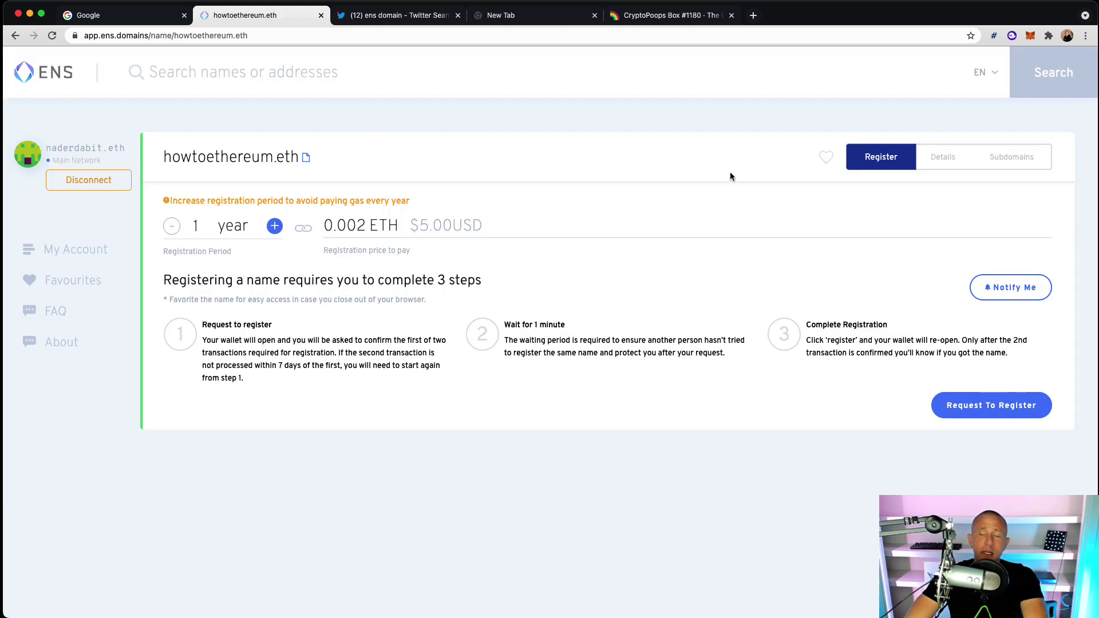
left_click(953, 406)
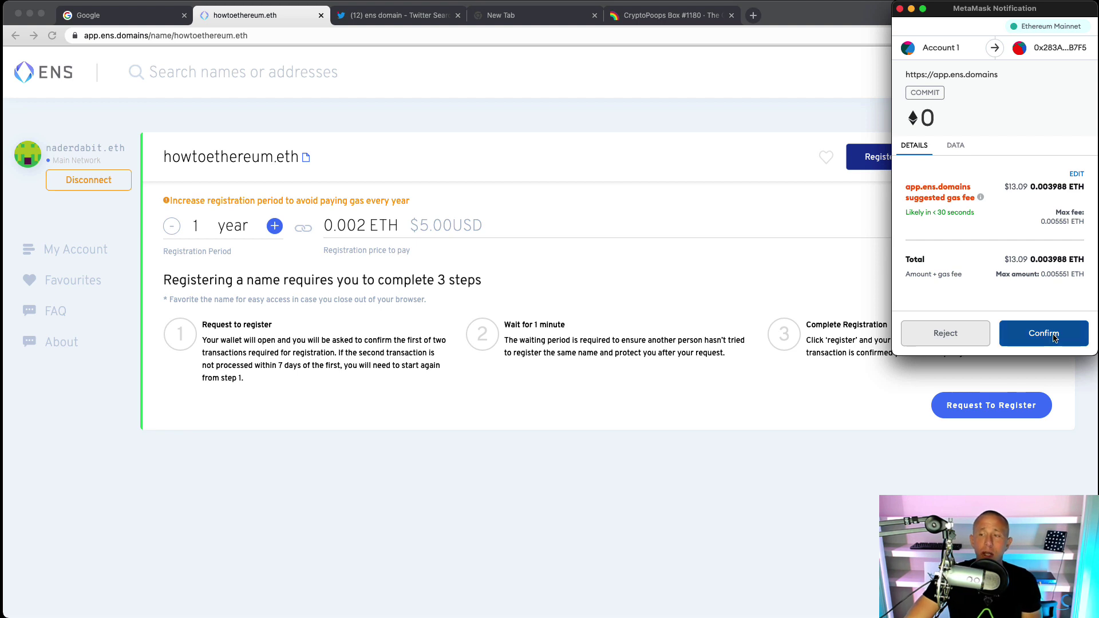
left_click(1052, 337)
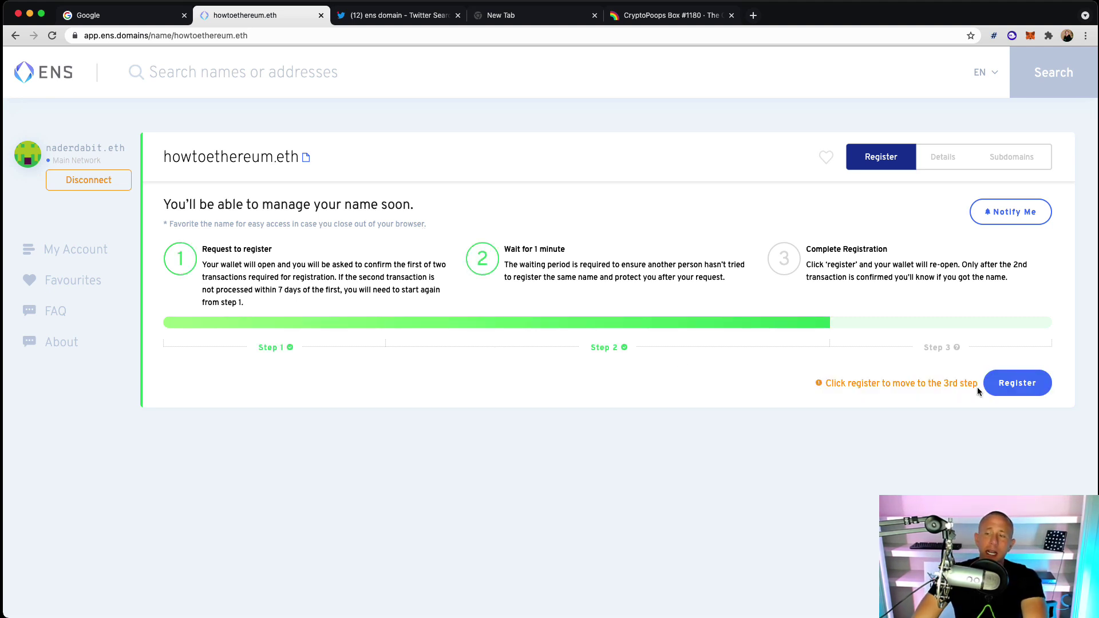
left_click(1009, 387)
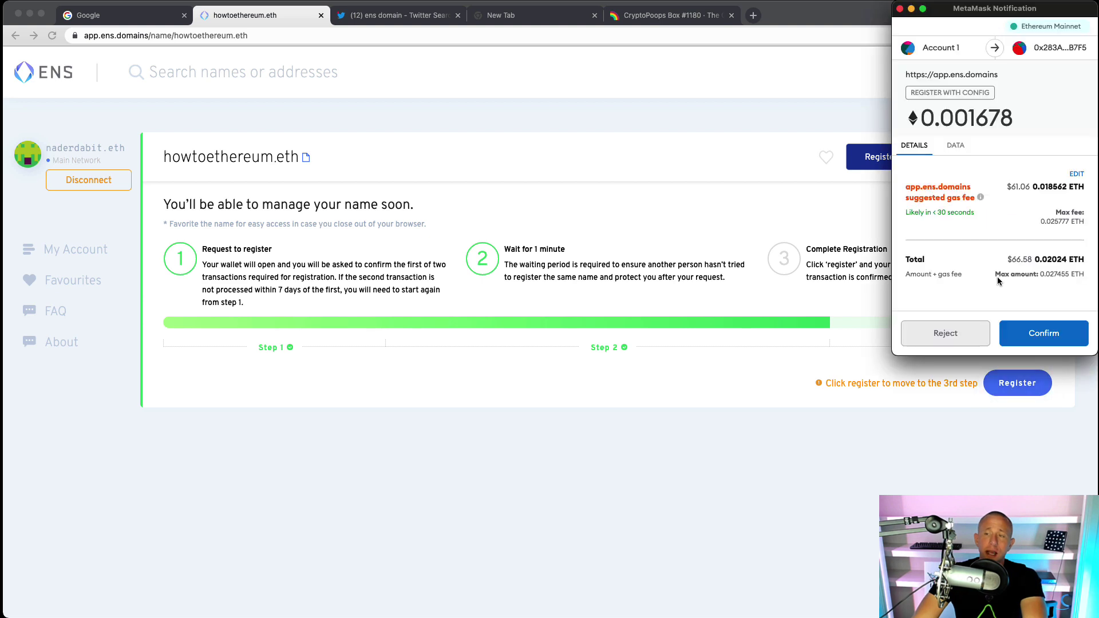
left_click(1054, 331)
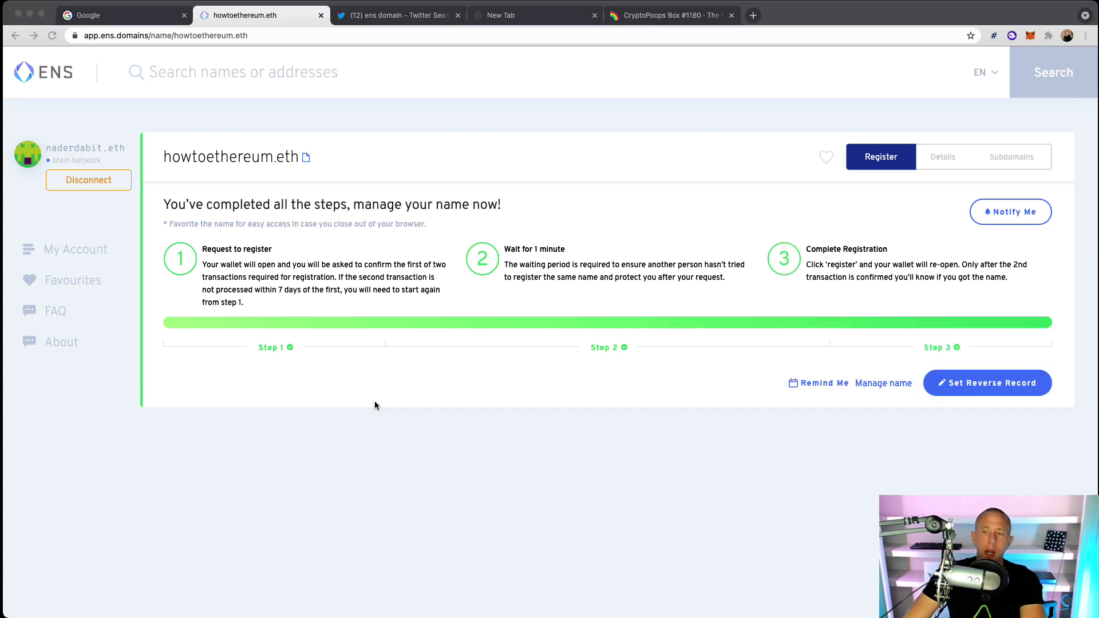
Save howtoethereum.eth as the wallet's reverse record and check MetaMask's recent activity
left_click(970, 385)
left_click(971, 384)
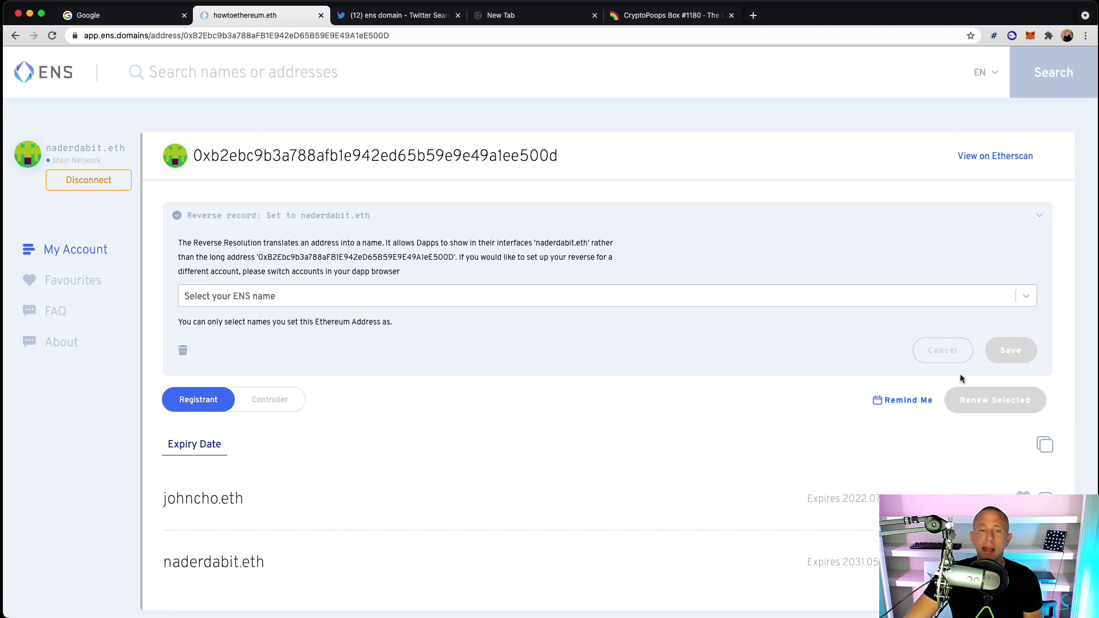
left_click(275, 302)
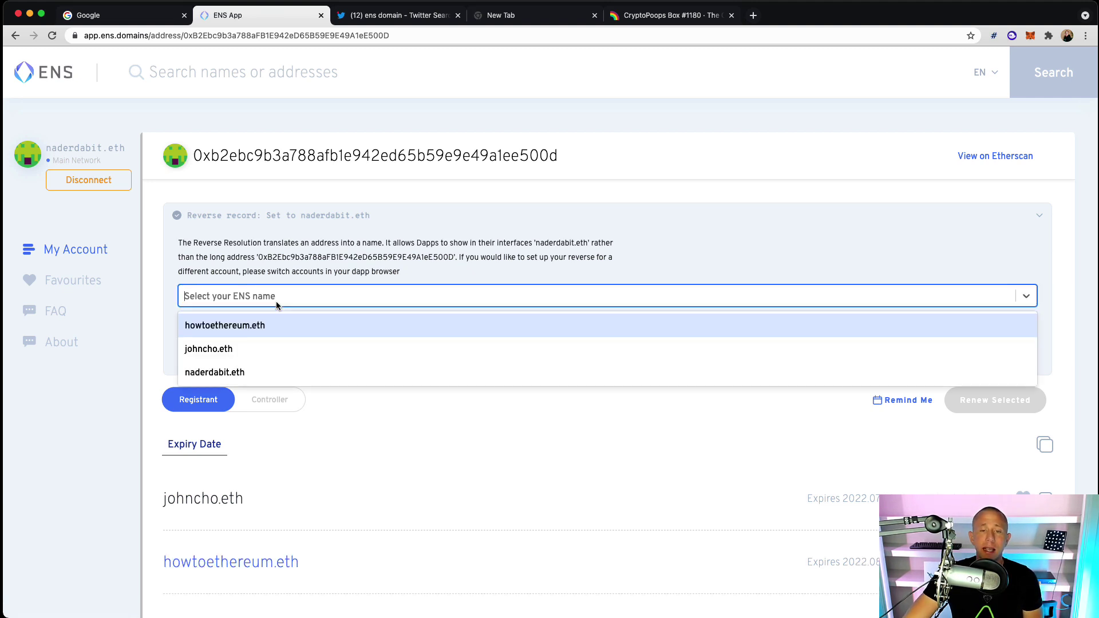
left_click(257, 327)
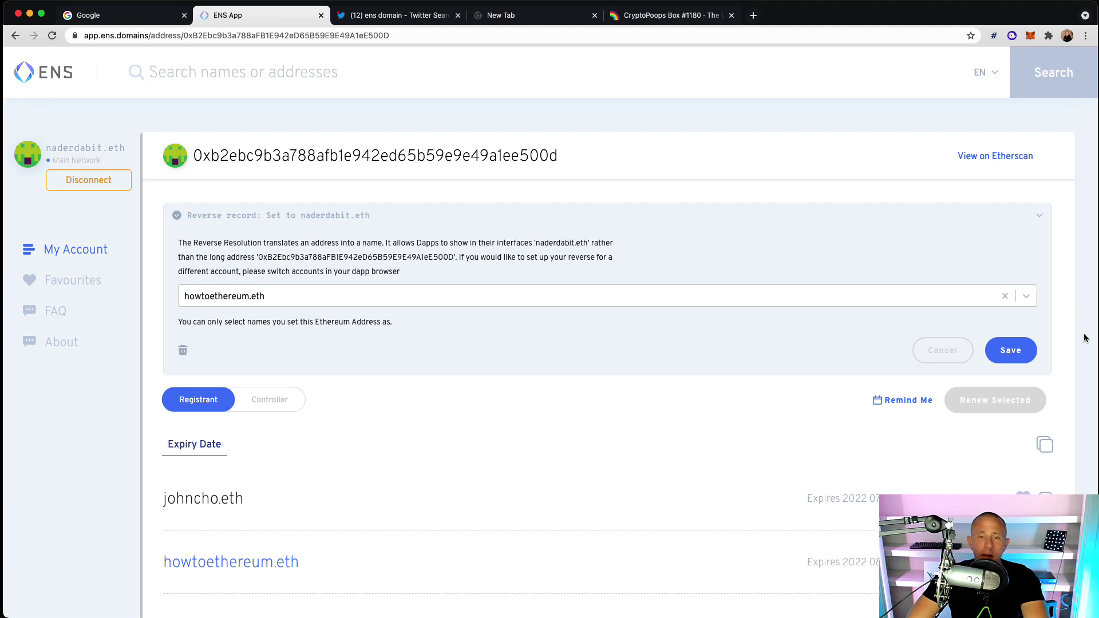
left_click(1011, 350)
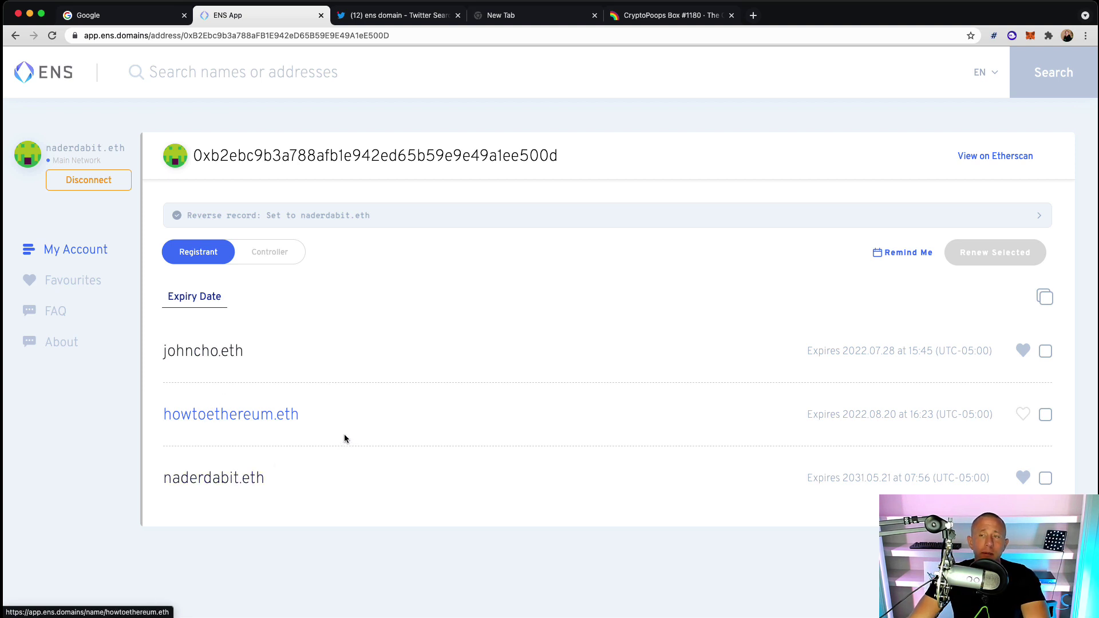
left_click(1030, 36)
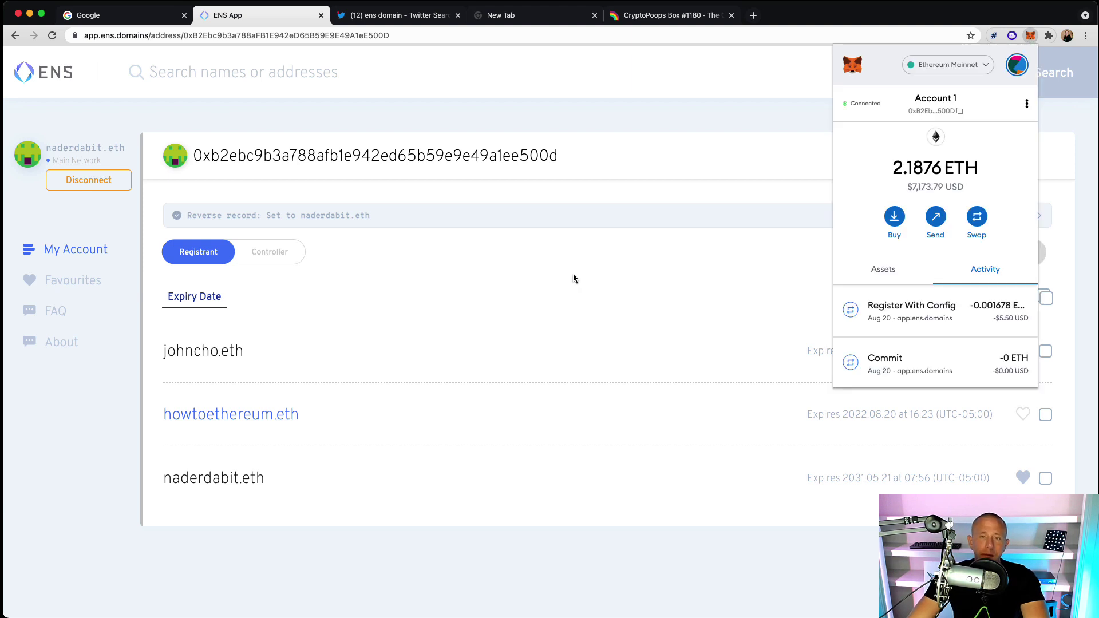
left_click(557, 247)
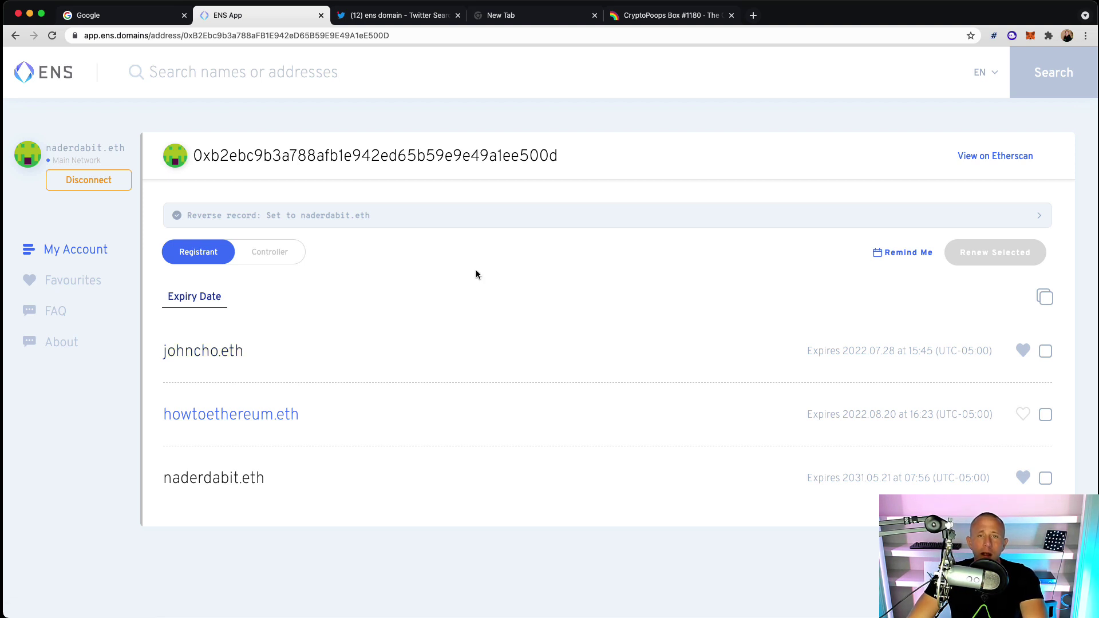
Load etherscan.io in the empty tab next to the ENS App
left_click_drag(515, 15, 385, 3)
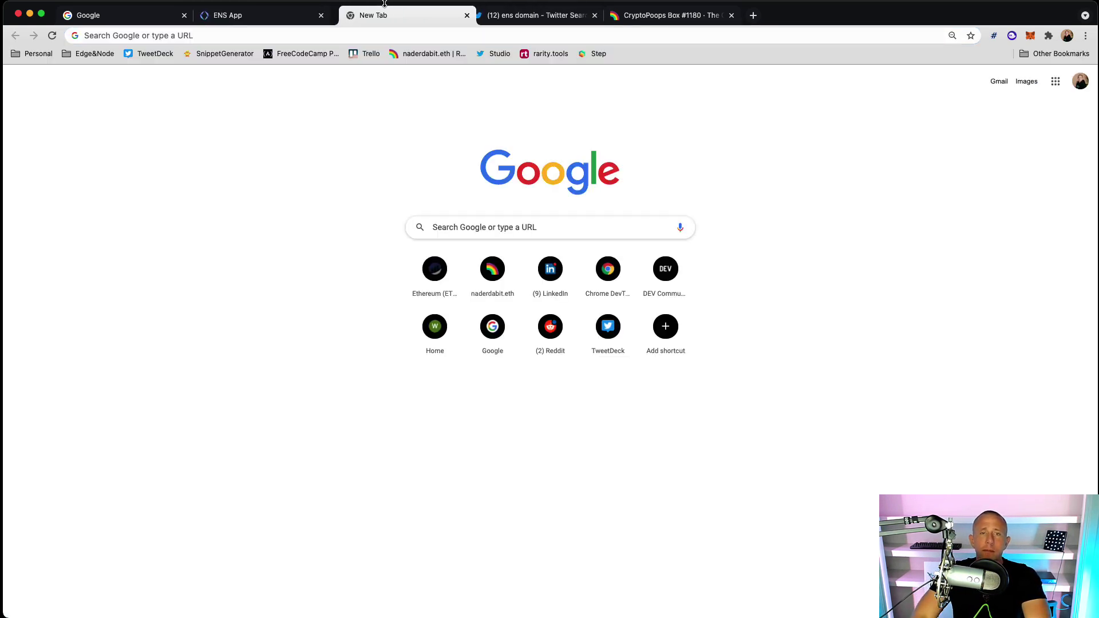
left_click(388, 34)
type("ether")
key("Return")
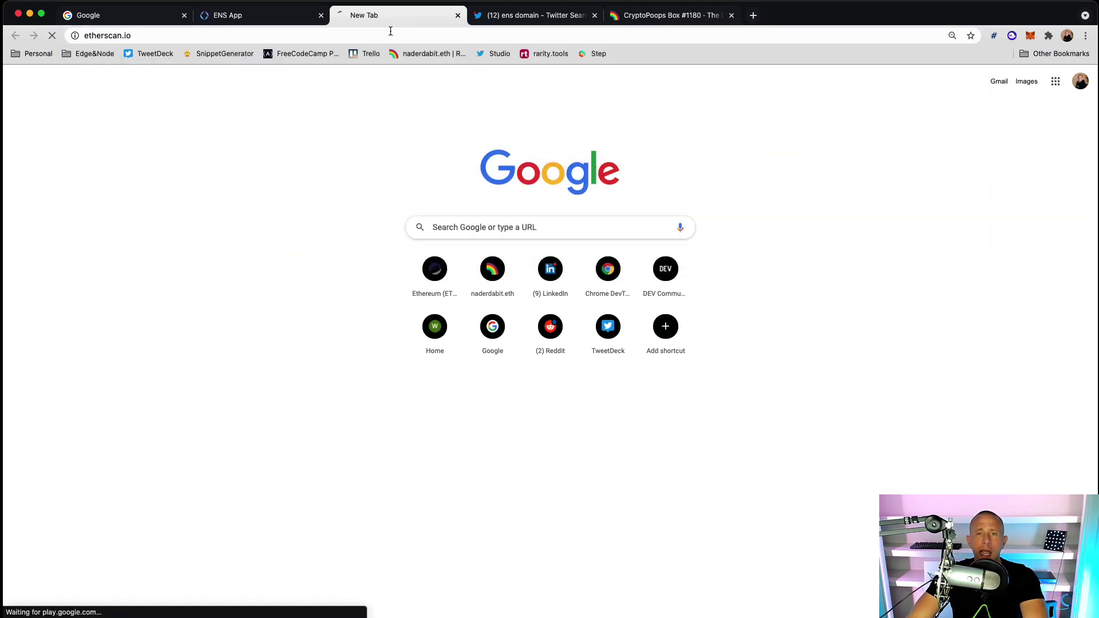
Search Etherscan for howtoethereum.eth and open its Controller wallet address page
left_click(321, 150)
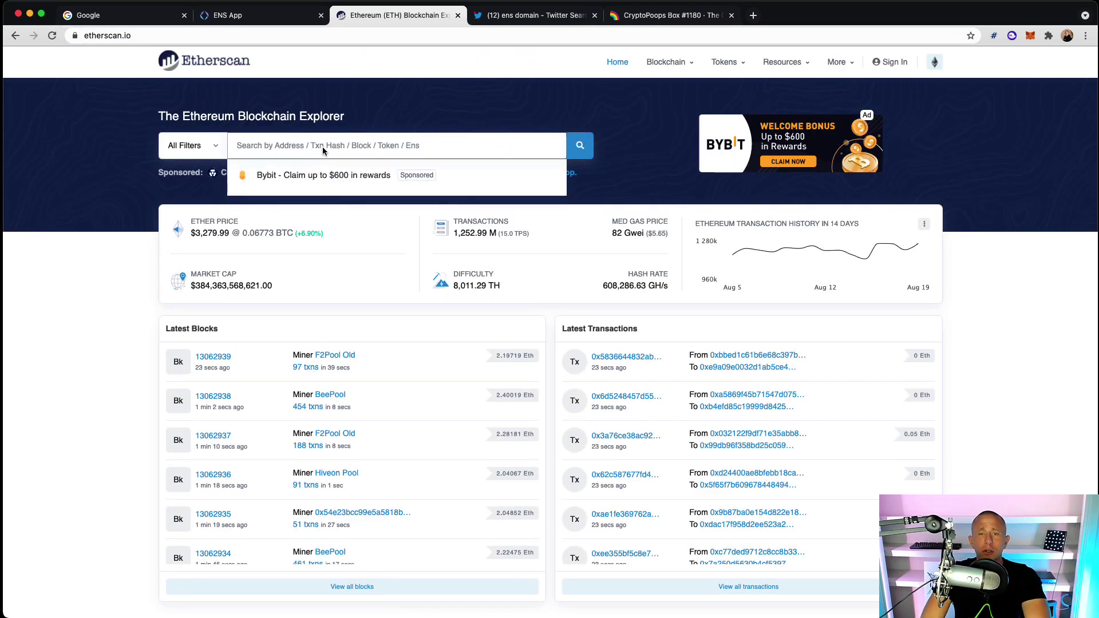
type("howto e")
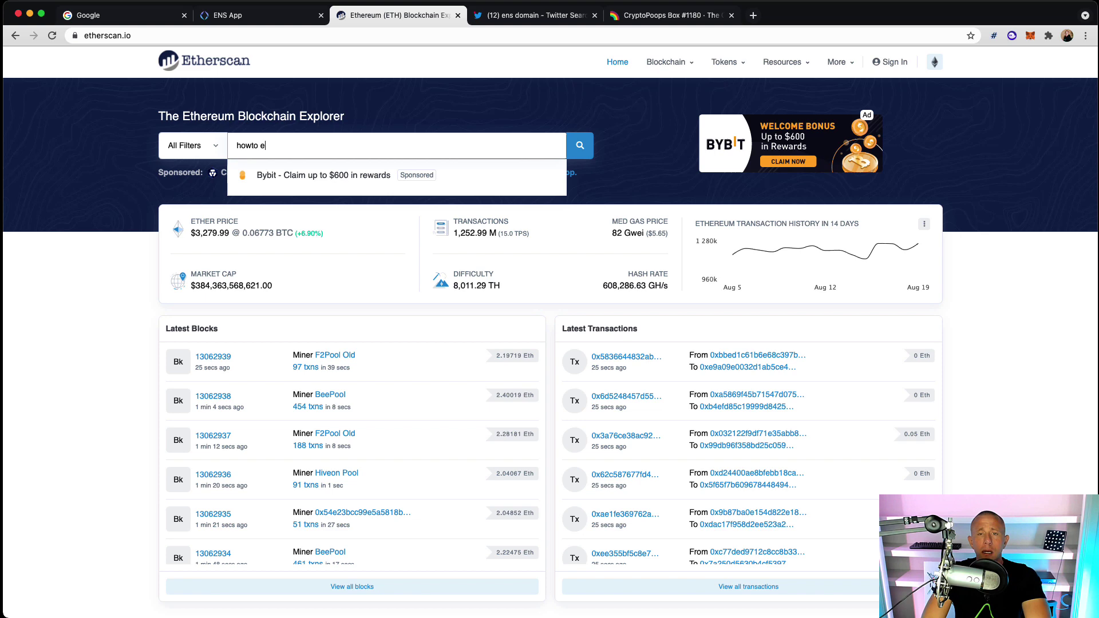
key("BackSpace")
key("BackSpace")
type("ehter")
key("BackSpace")
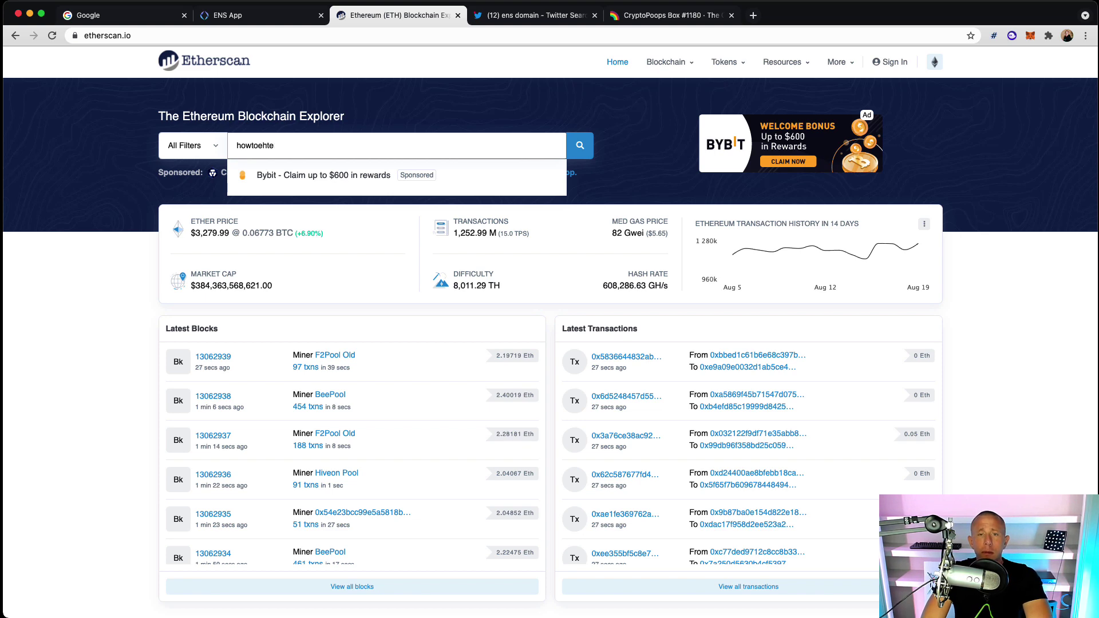
type("thereum.eth")
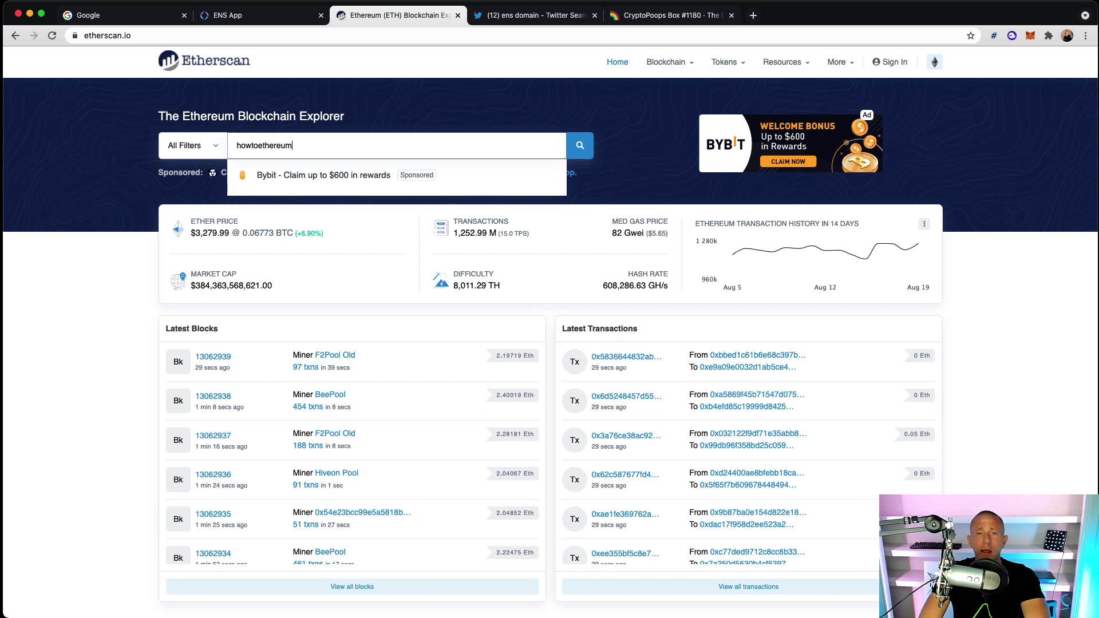
key("Return")
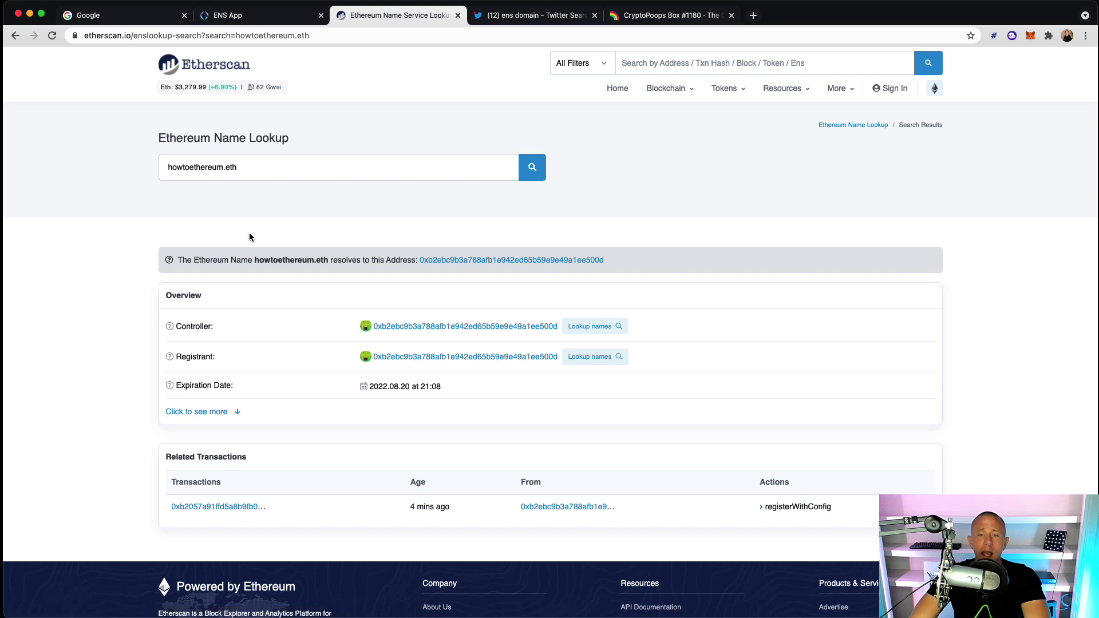
left_click(407, 327)
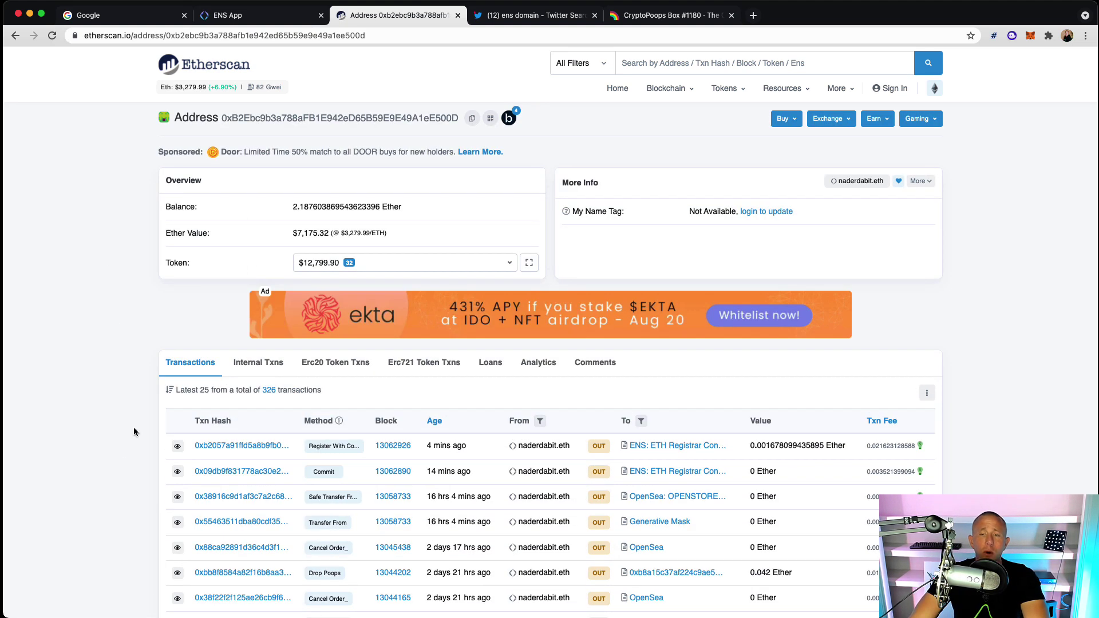